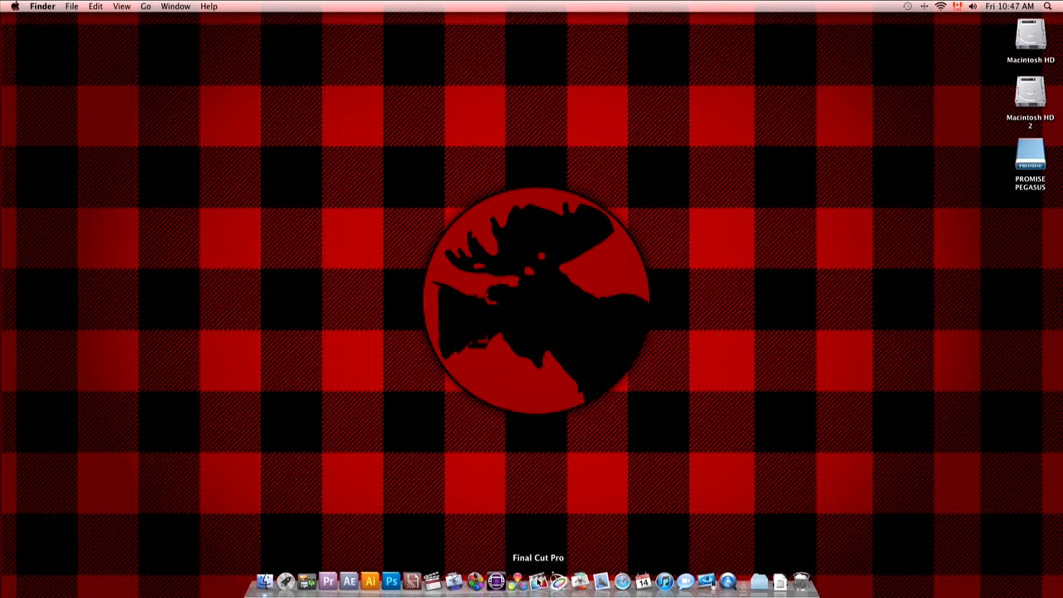
Switch to Final Cut Pro and select the MVI_7881 clip in the test_resolve81 timeline
click(538, 581)
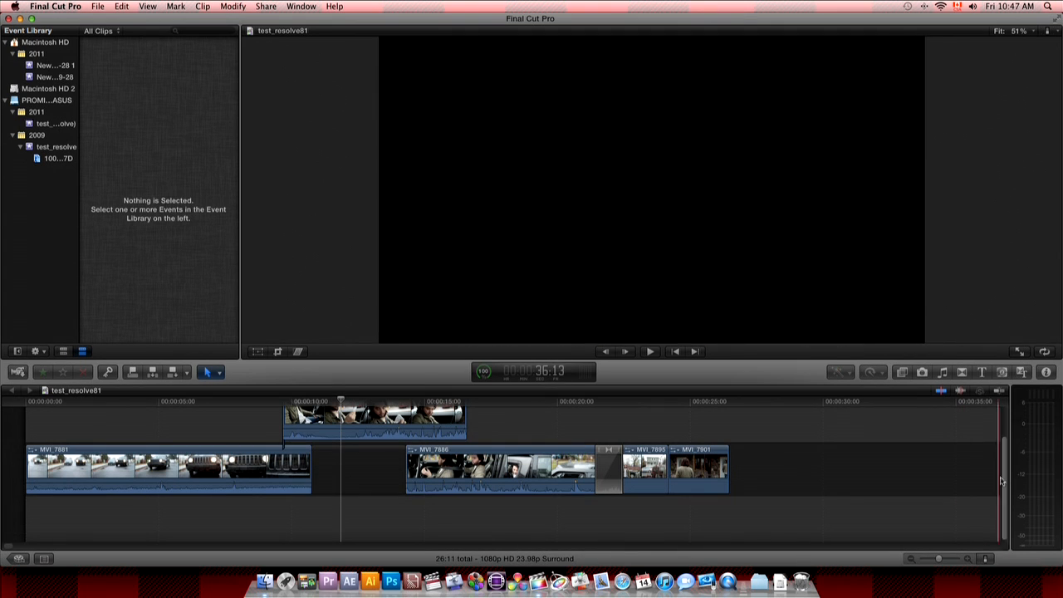
drag(1005, 484, 1005, 457)
click(236, 511)
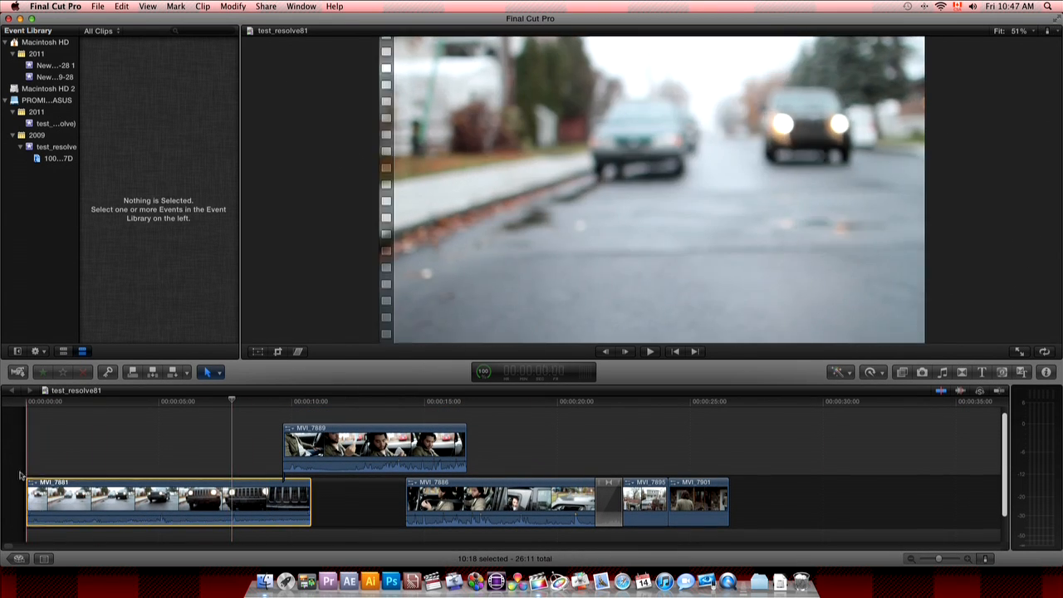
Retime the MVI_7881 clip to Normal 100% and back to Slow 50%, and dismiss its retiming display
scroll(55, 491, down, 4)
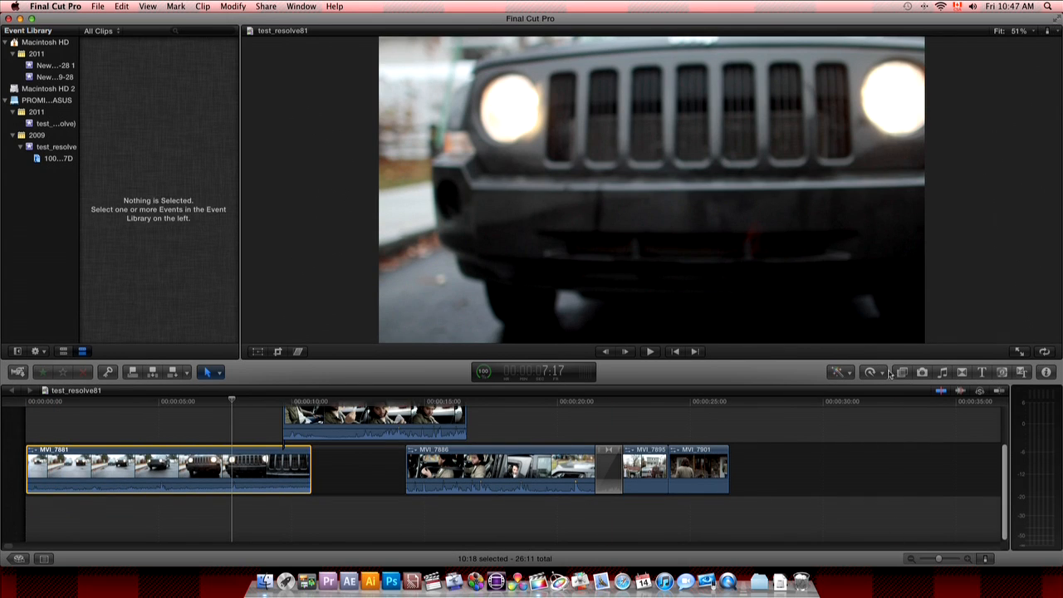
click(878, 373)
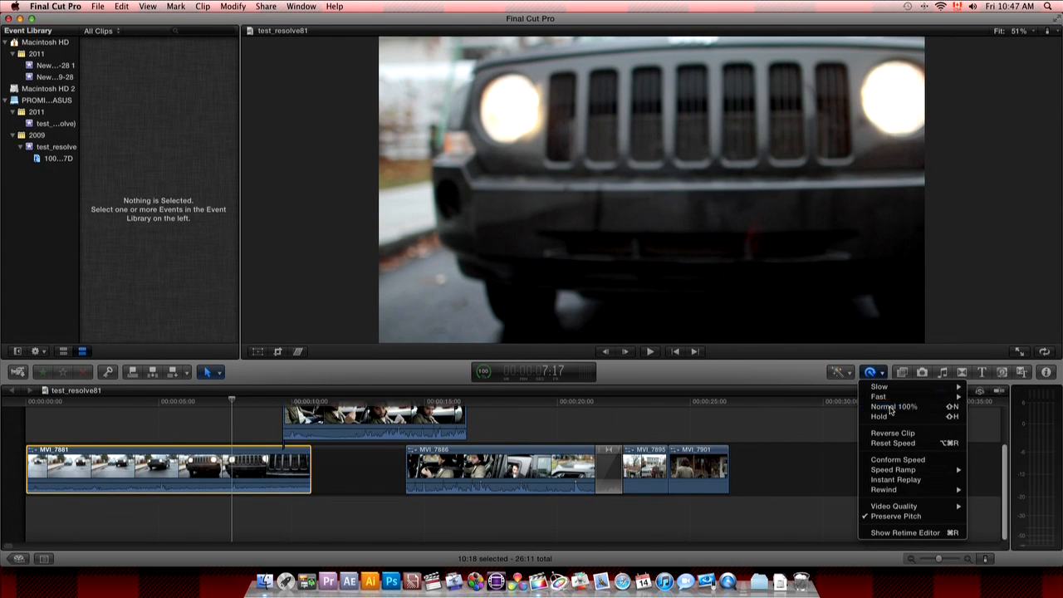
click(891, 407)
click(883, 375)
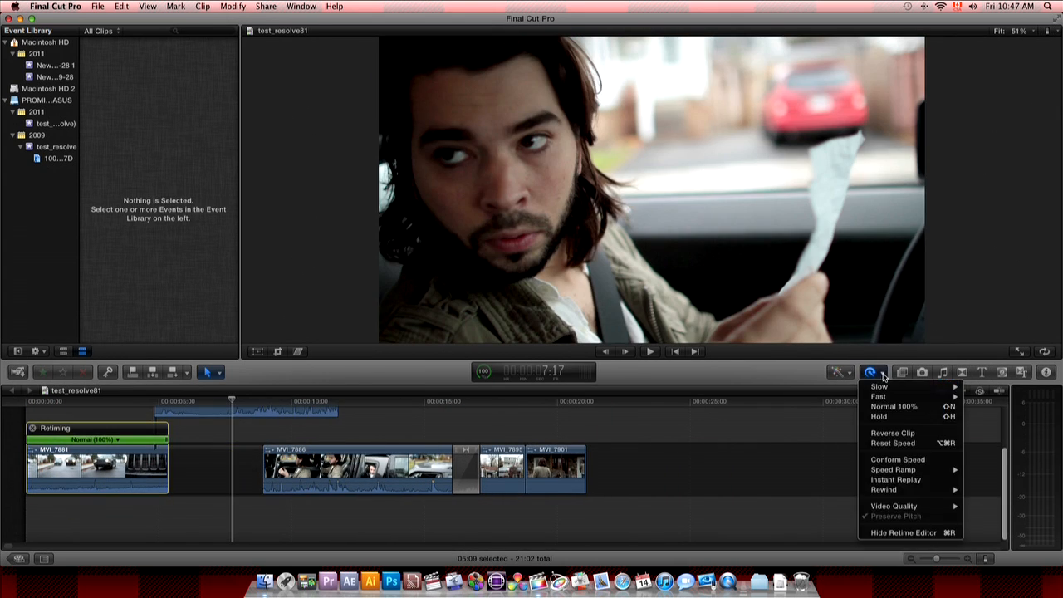
mouse_move(908, 387)
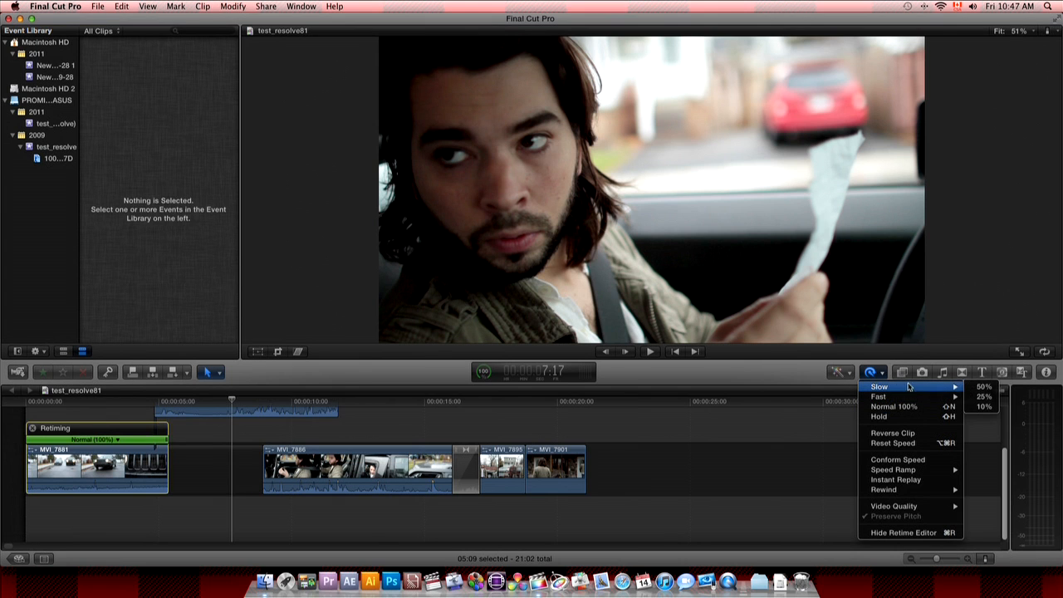
click(984, 387)
click(243, 529)
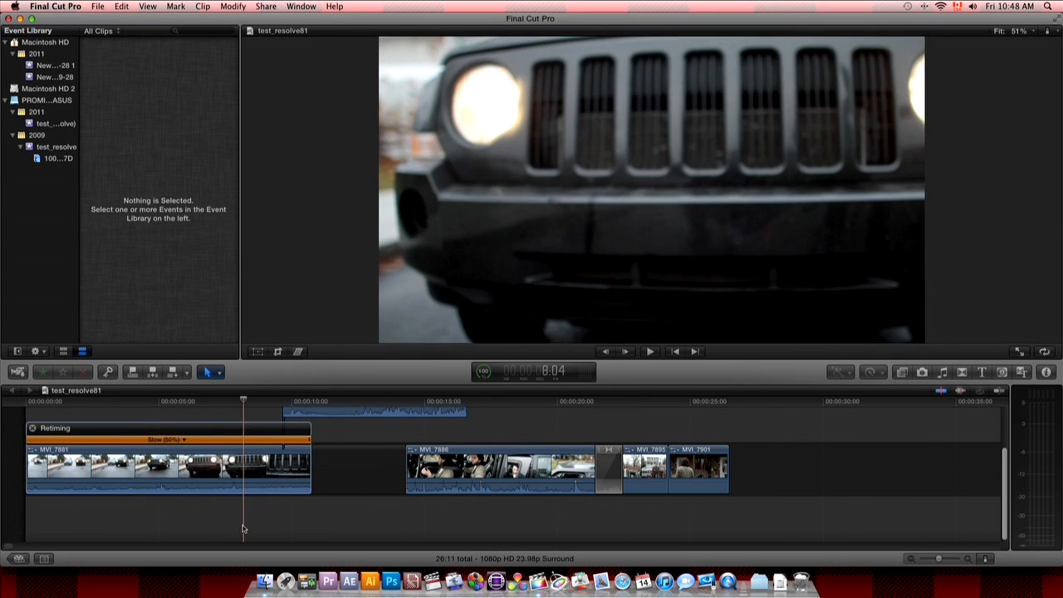
click(32, 429)
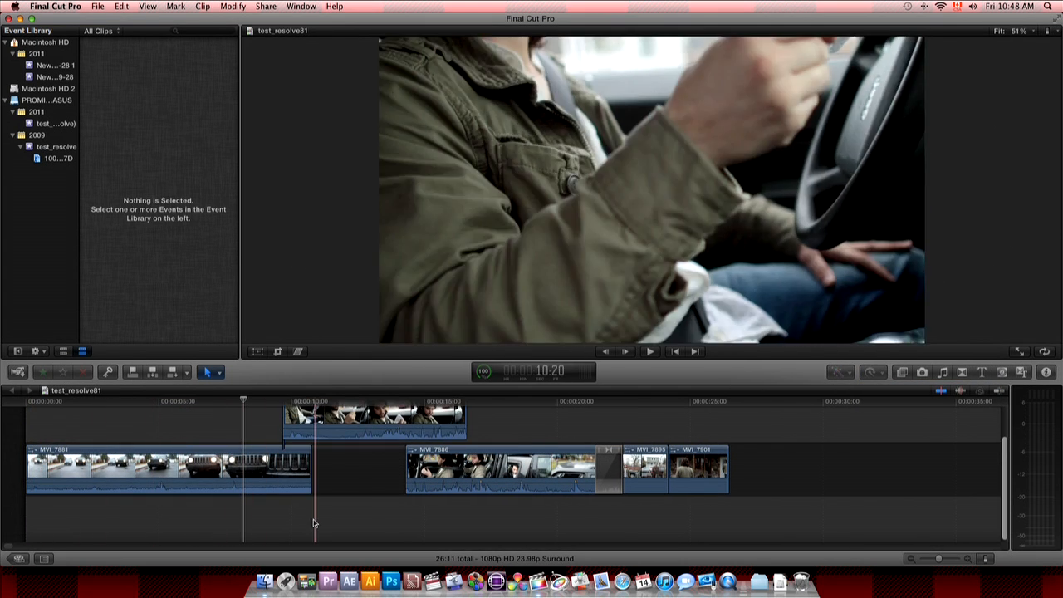
Play the sequence from the connected MVI_7889 clip through to MVI_7901 and return the playhead near the start
scroll(314, 523, up, 2)
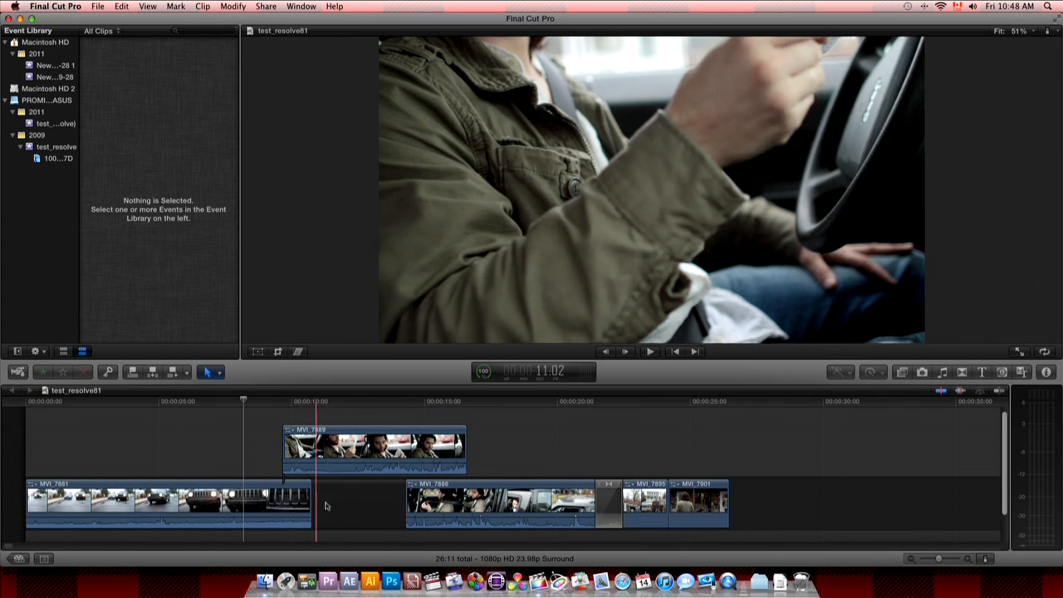
click(379, 448)
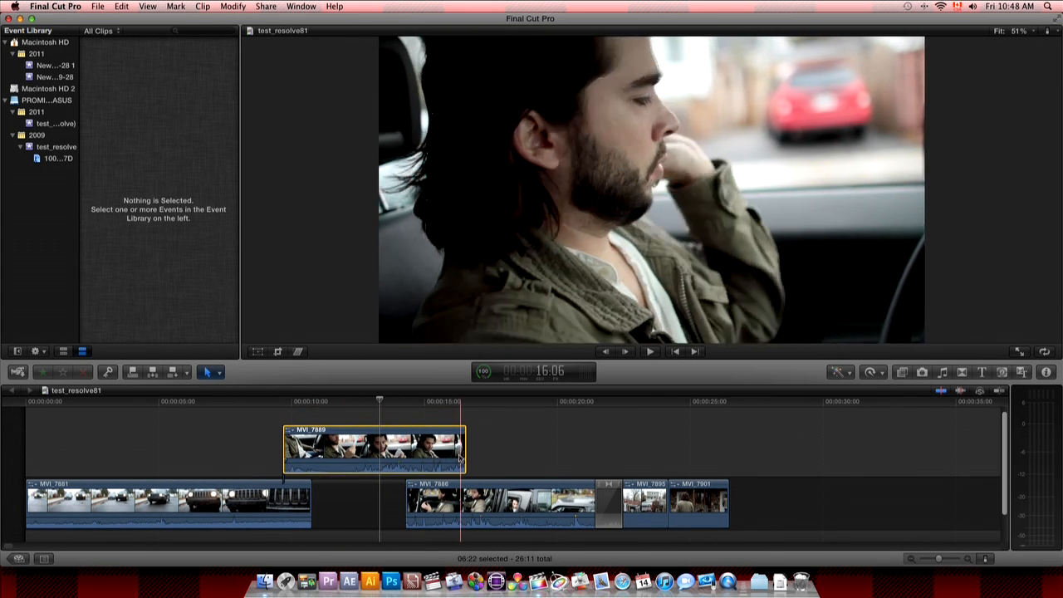
key(space)
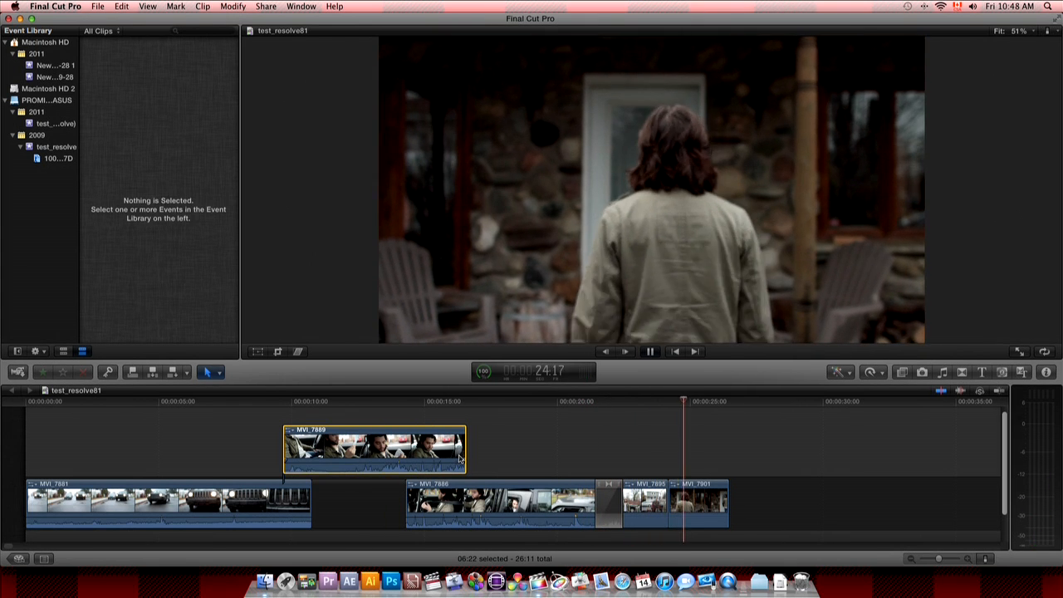
key(space)
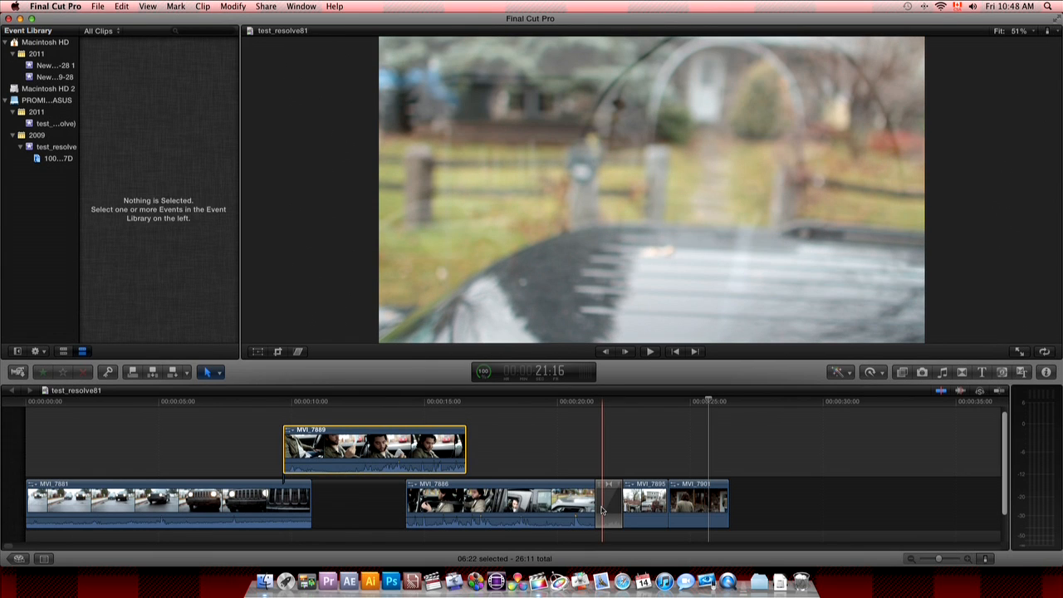
click(75, 452)
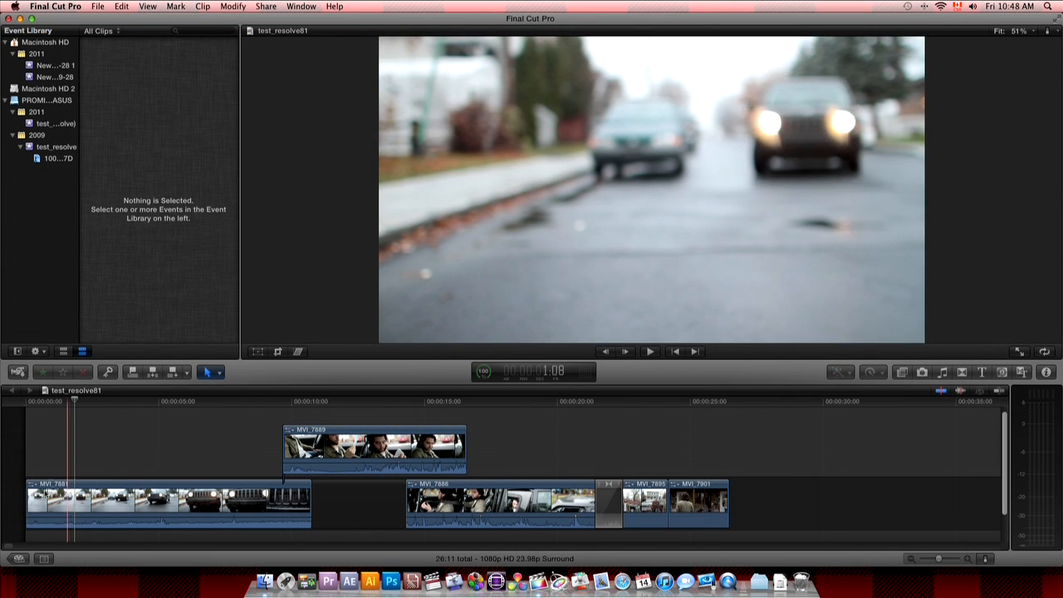
Export the test_resolve81 project as an XML named test_resolve81_FCPX in the test_resolve folder, replacing the existing file
click(18, 559)
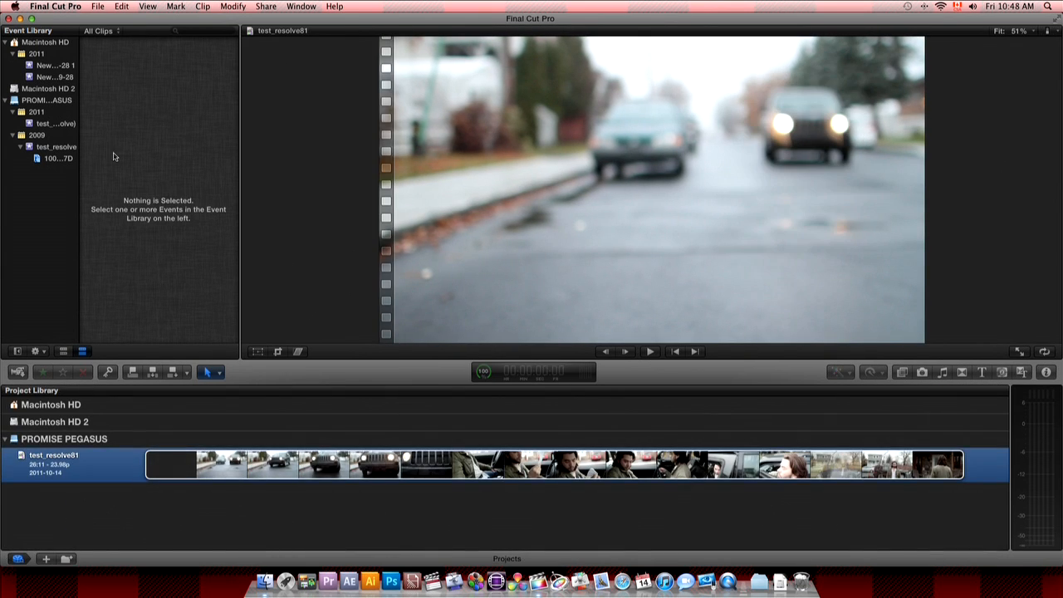
click(97, 6)
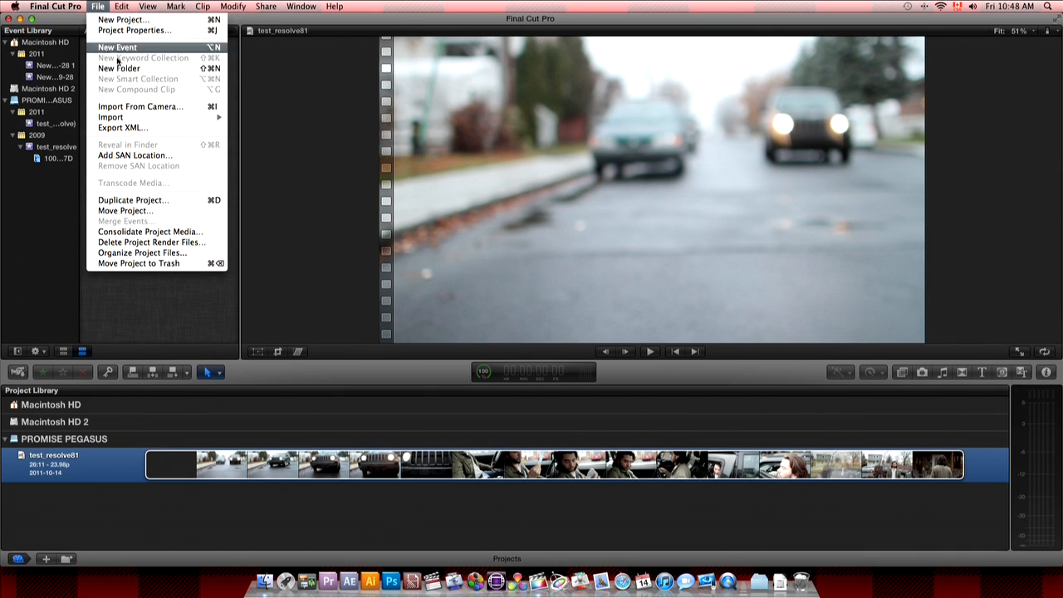
click(133, 128)
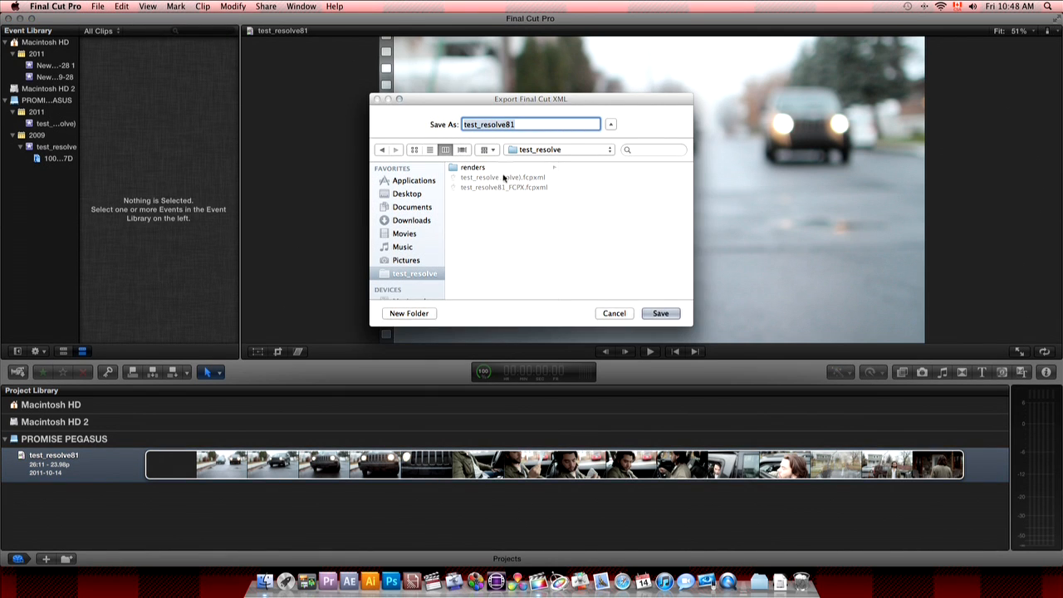
click(524, 122)
text(_FCPX)
key(Return)
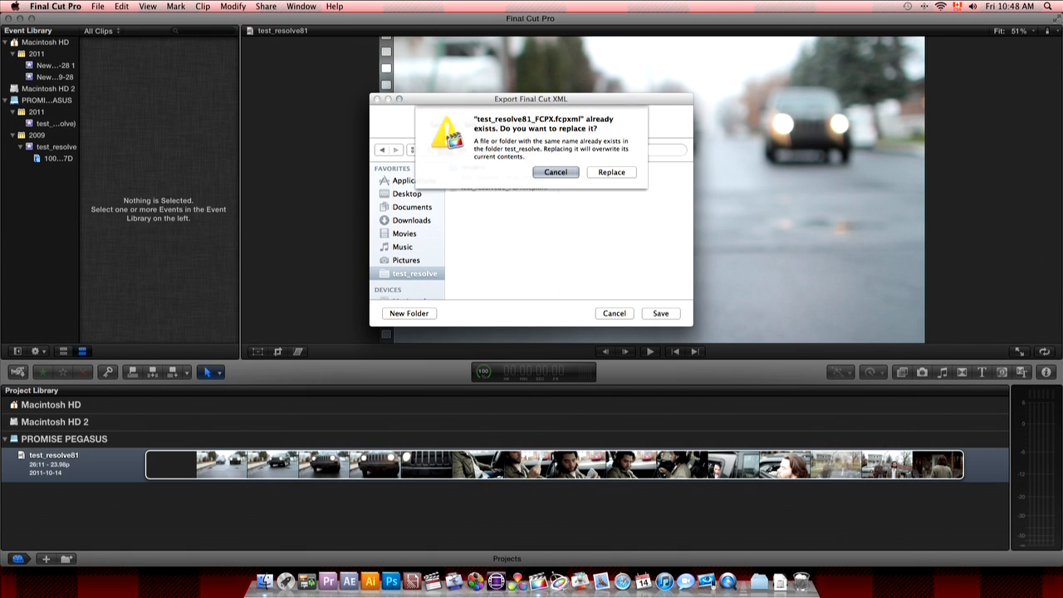
click(611, 173)
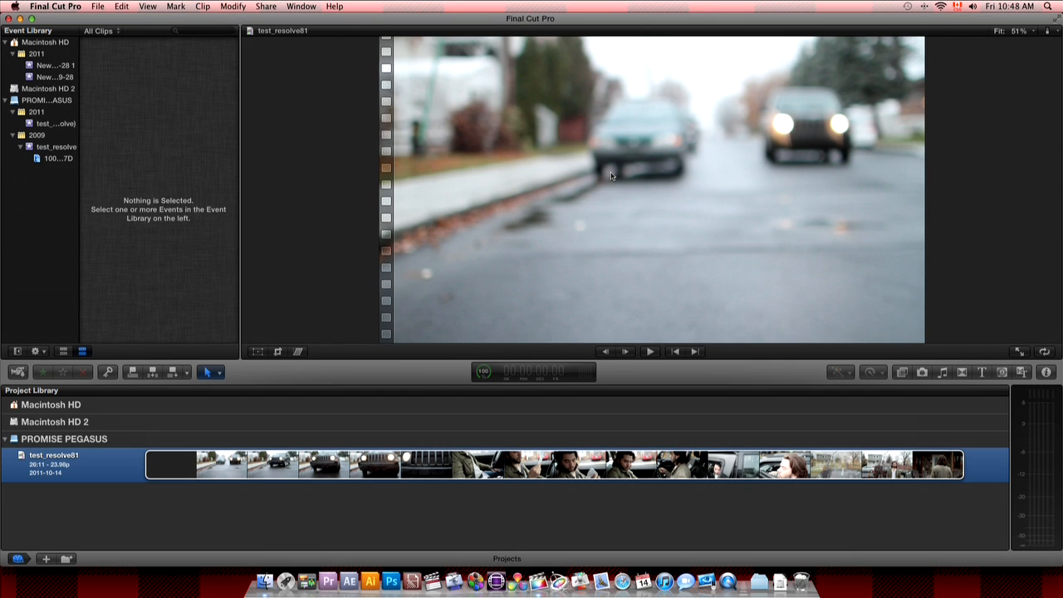
double_click(90, 466)
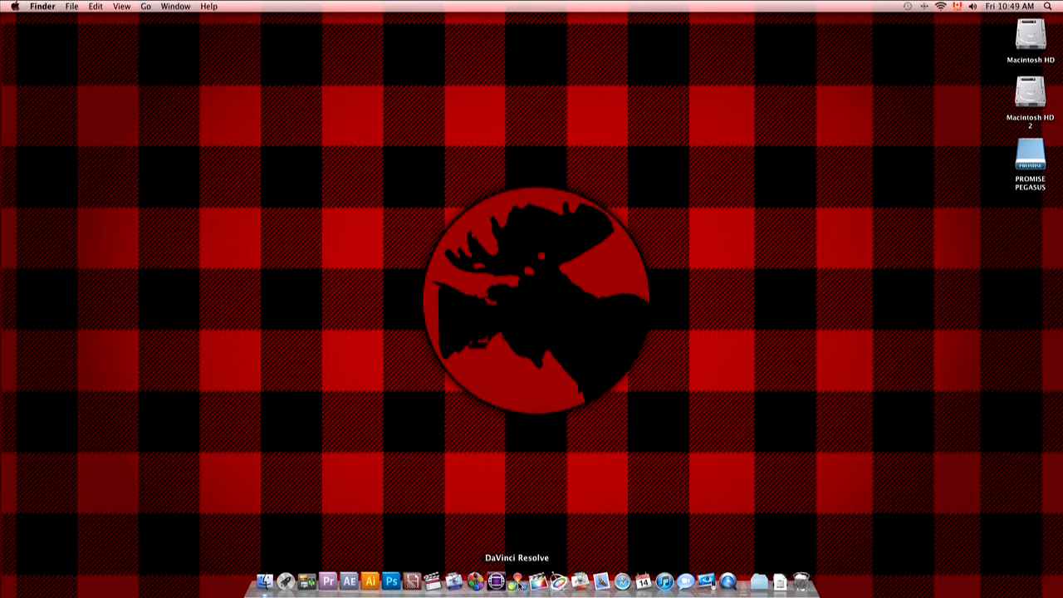
Switch to DaVinci Resolve and log in with the personal user account
click(519, 585)
click(519, 585)
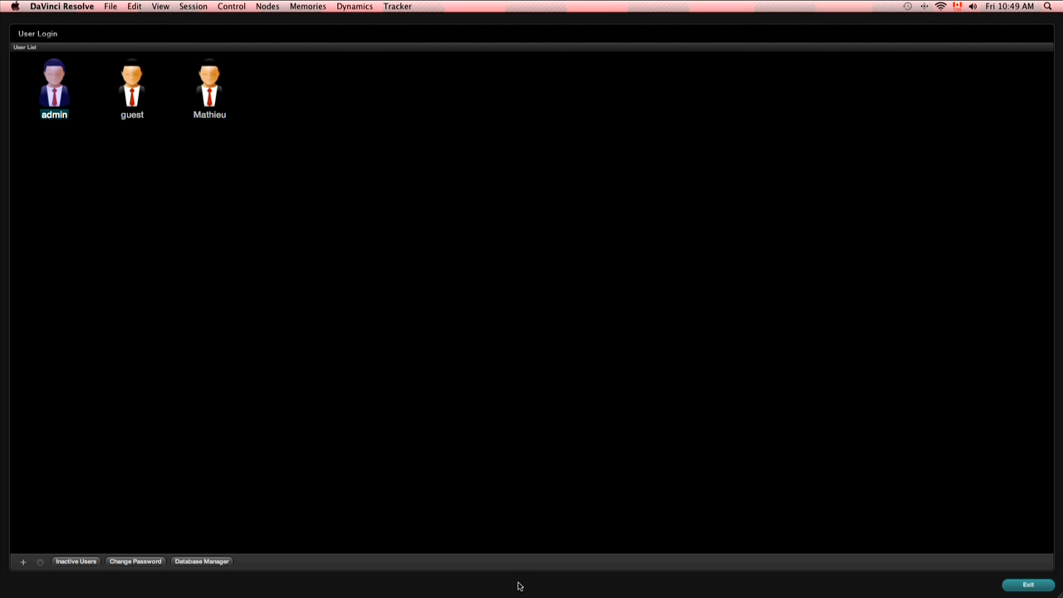
double_click(208, 87)
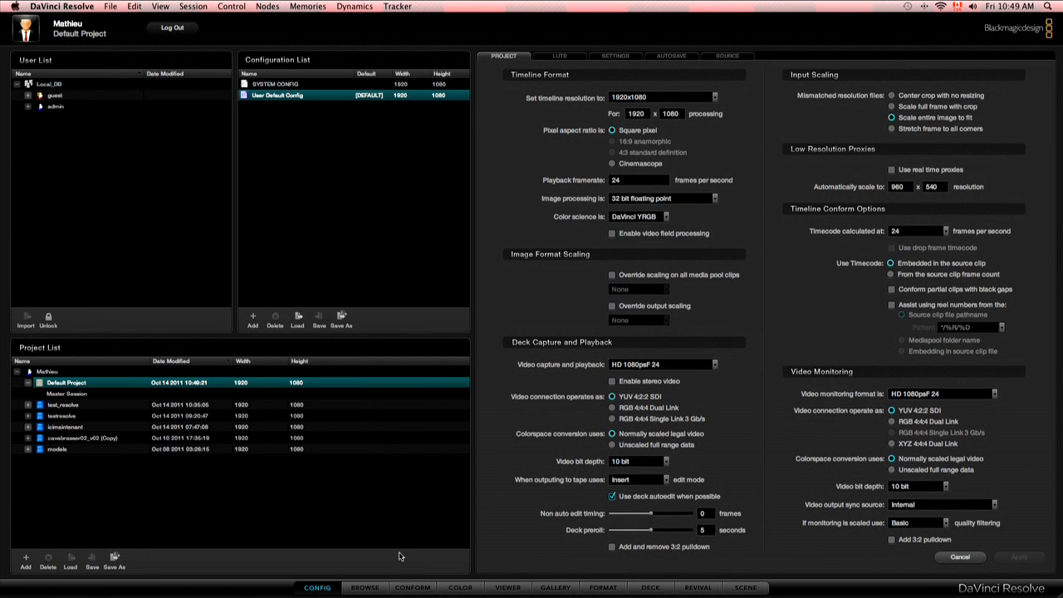
Load test_resolve81_FCPX.fcpxml from the test_resolve folder as a conform session, with automatic project settings and source clip import enabled
click(411, 589)
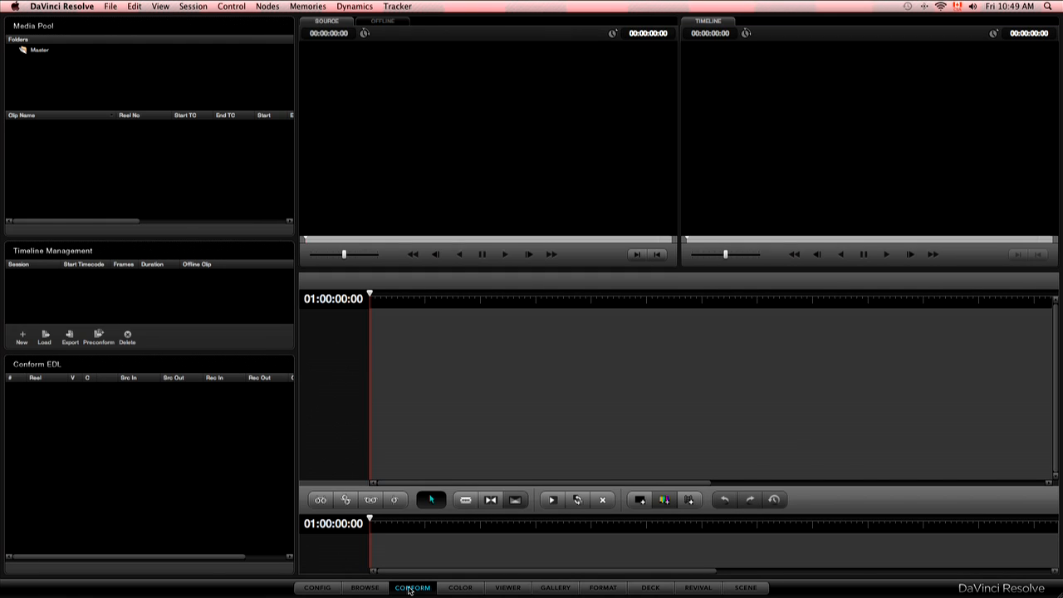
click(46, 337)
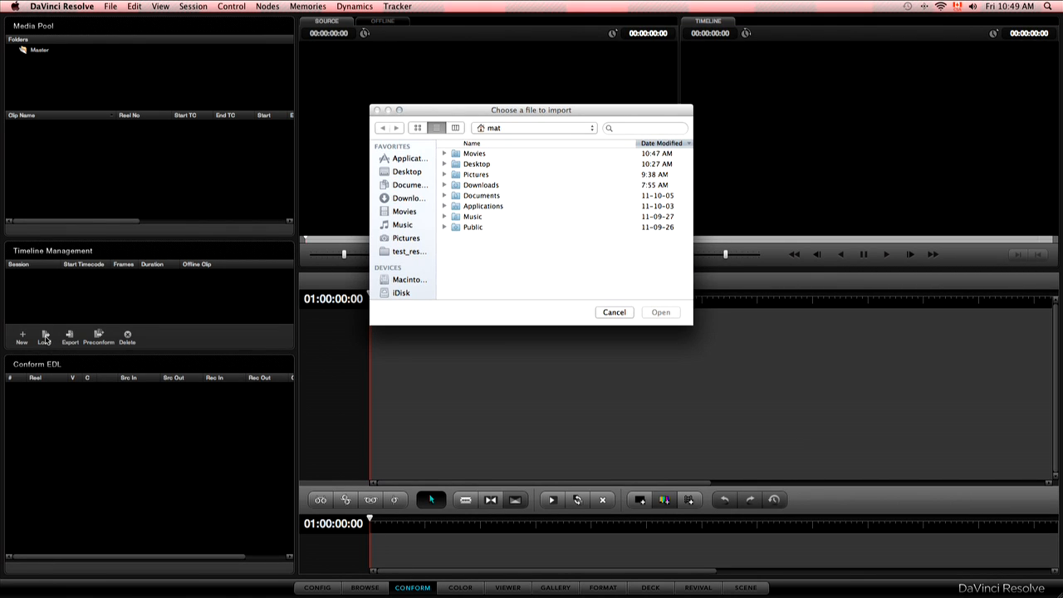
click(401, 251)
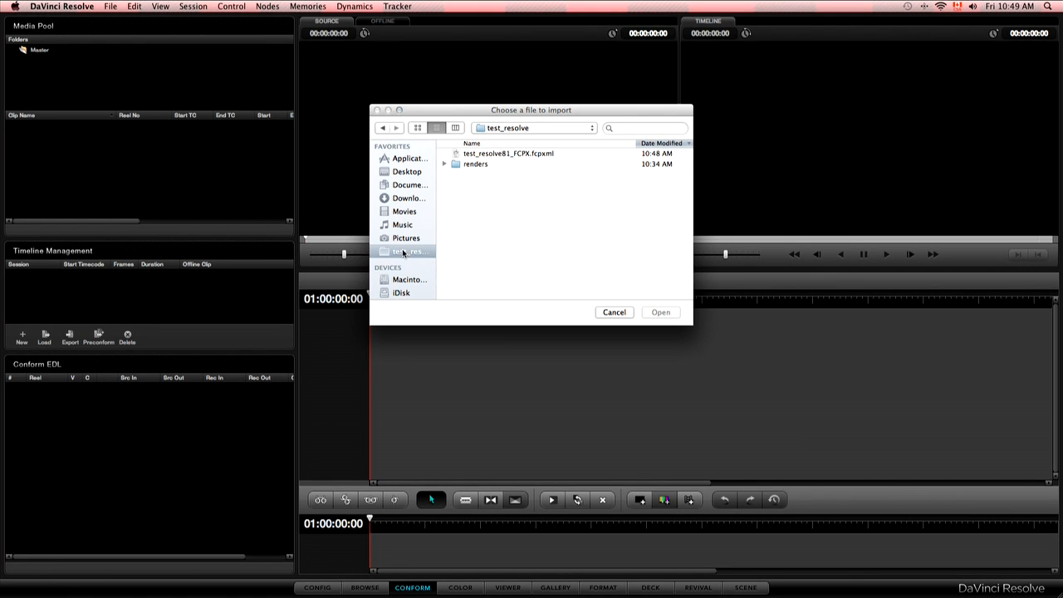
click(505, 154)
double_click(505, 154)
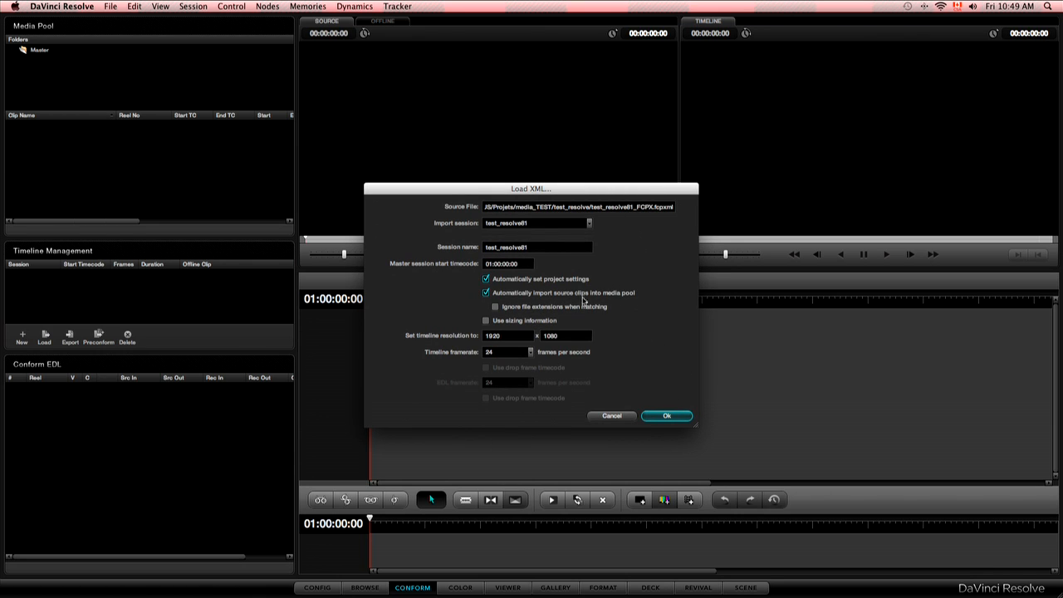
click(667, 415)
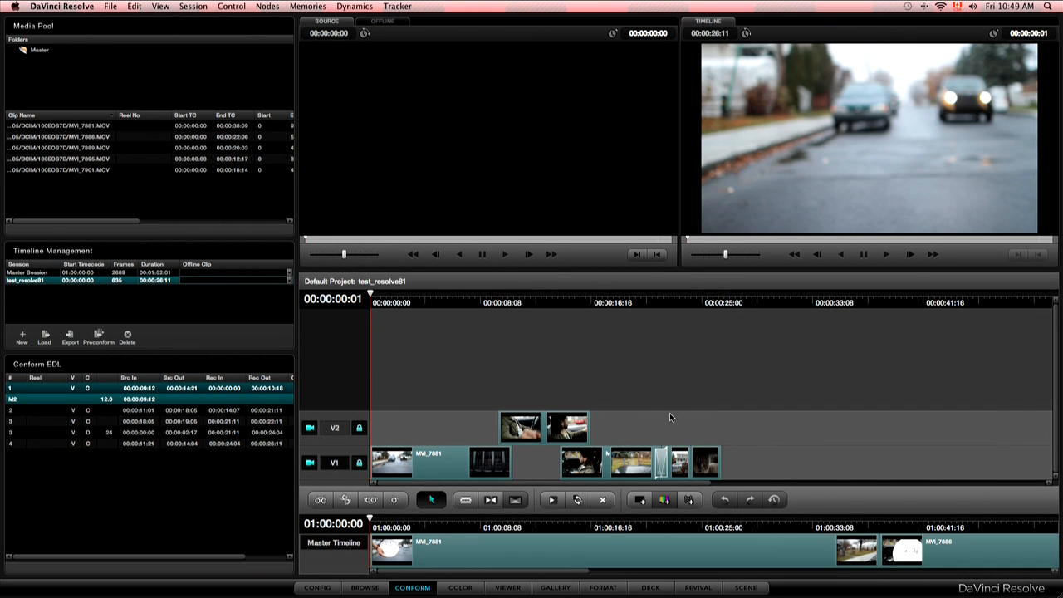
Play the imported test_resolve81 timeline to check the slow-motion clip, the connected clips and the transition
click(425, 307)
key(space)
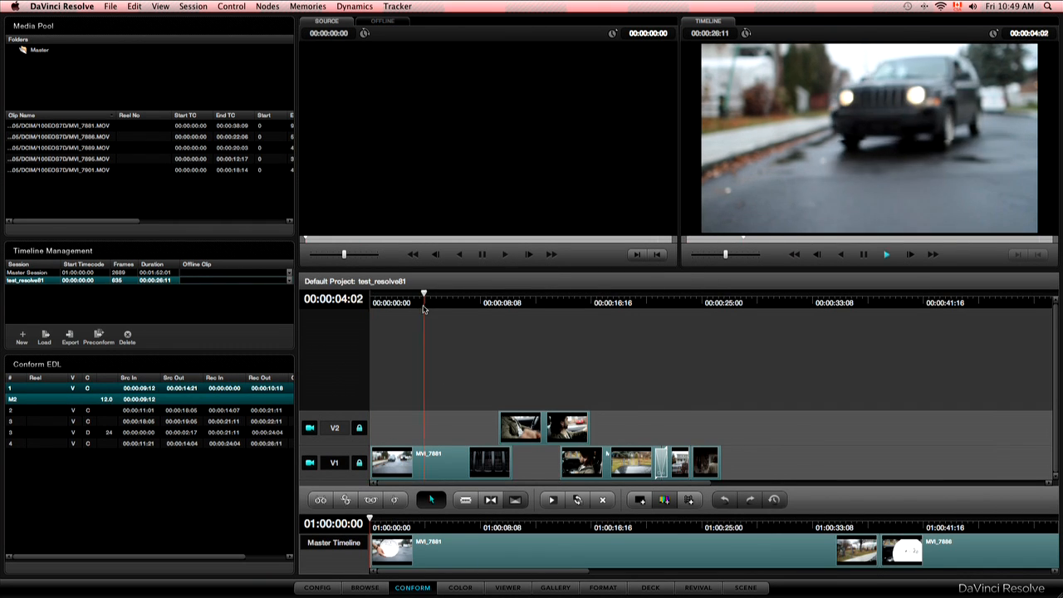
click(529, 305)
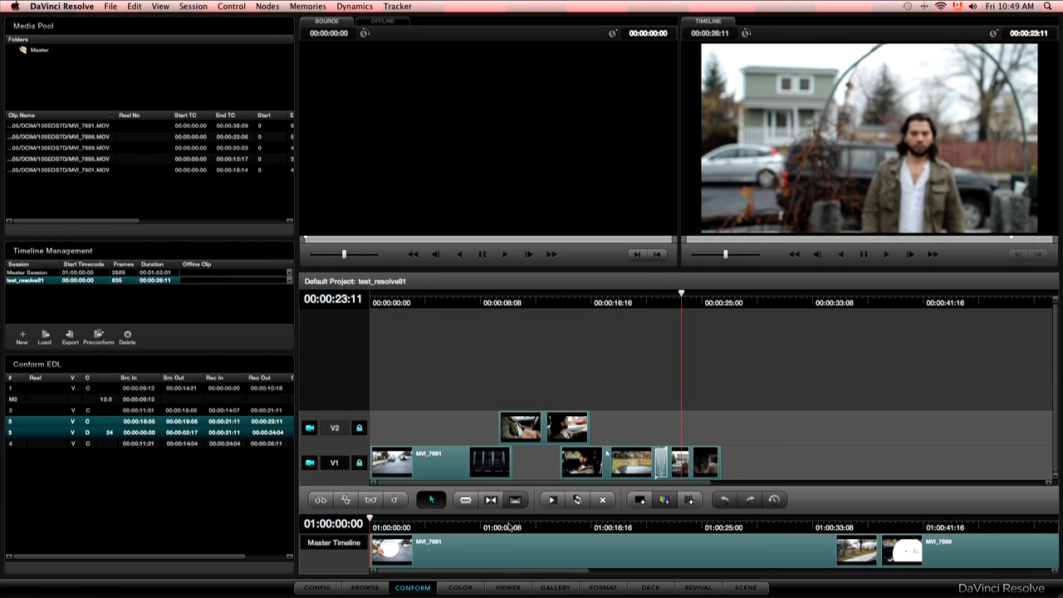
Grade the first clip with a contrast S-curve and shift its gain highlights toward blue (R 0.91, G 1.02, B 1.06)
click(460, 587)
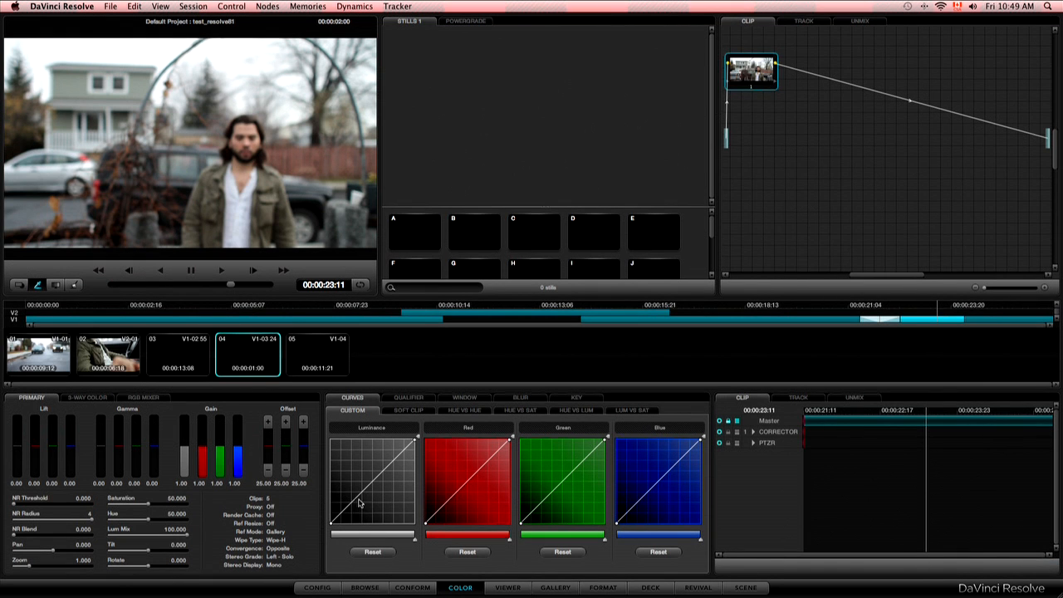
click(37, 357)
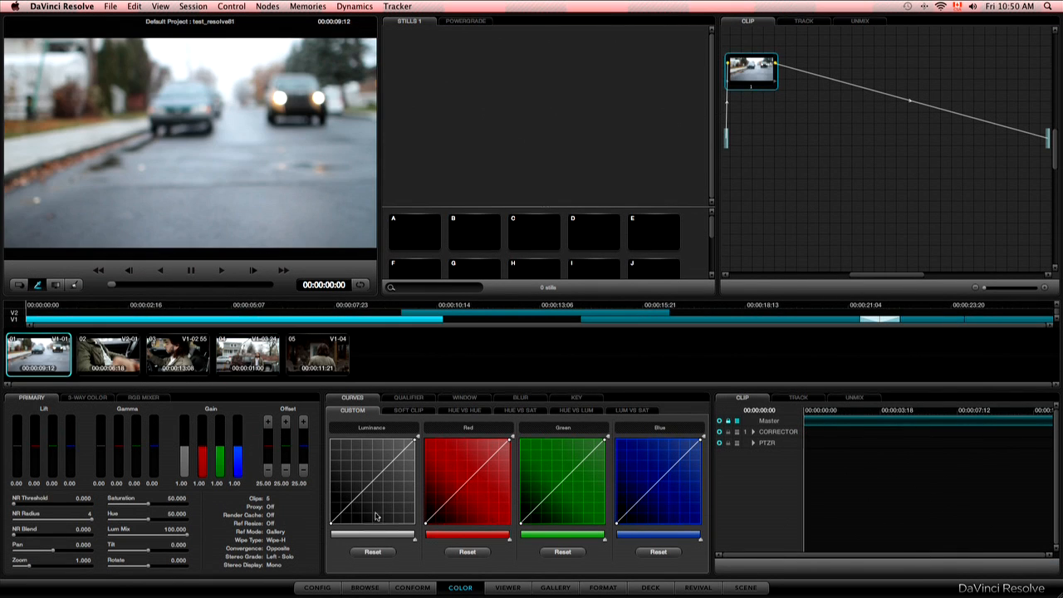
drag(341, 514, 347, 514)
drag(407, 449, 398, 449)
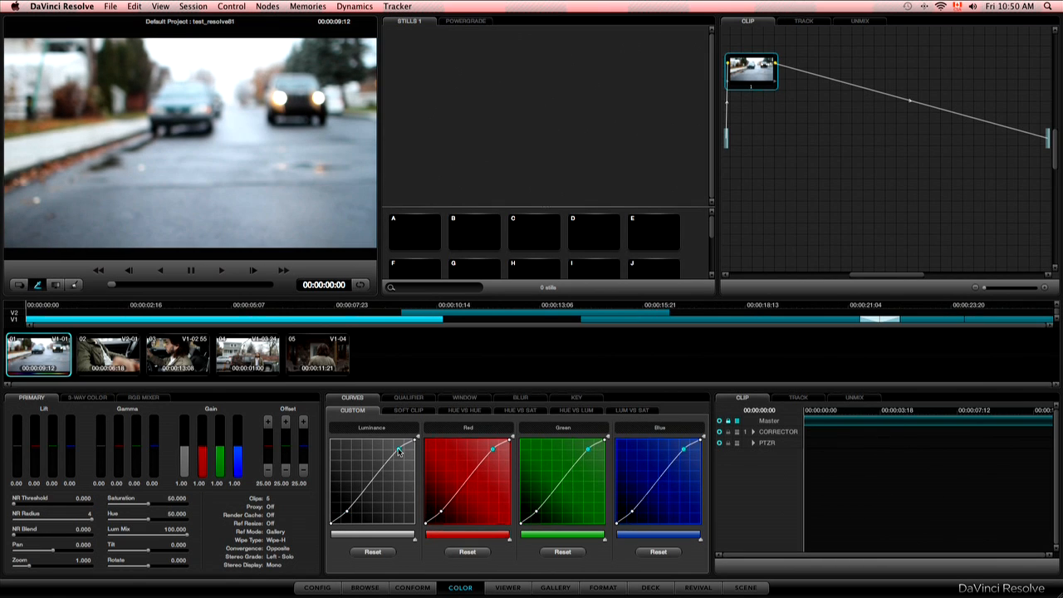
click(86, 397)
mouse_move(265, 461)
mouse_down()
mouse_move(292, 463)
mouse_move(277, 460)
mouse_move(271, 478)
mouse_up()
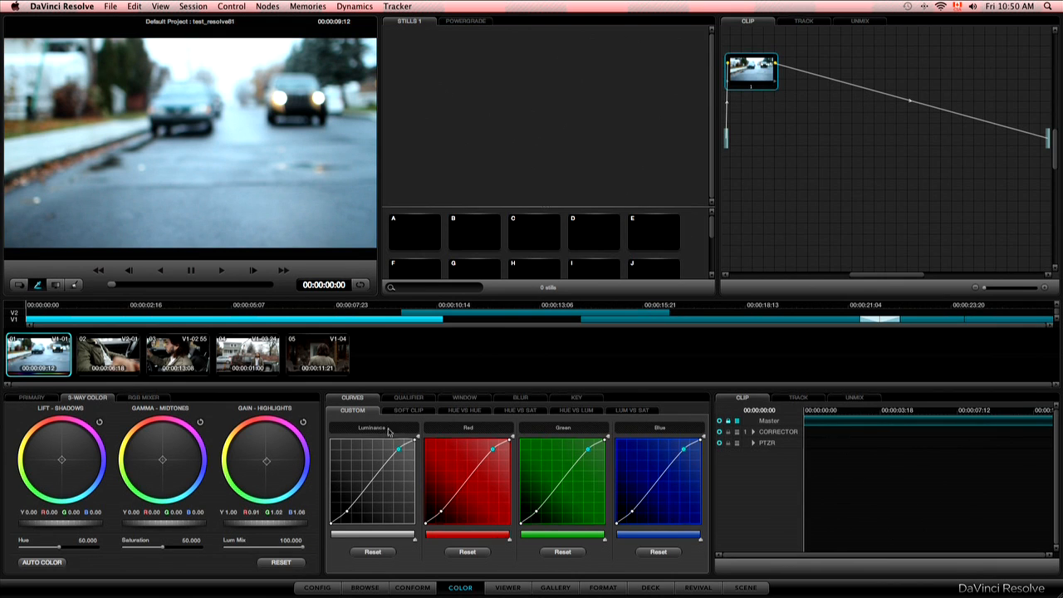
Step through clips 02, 03 and 04 in the grading timeline to view them
click(102, 353)
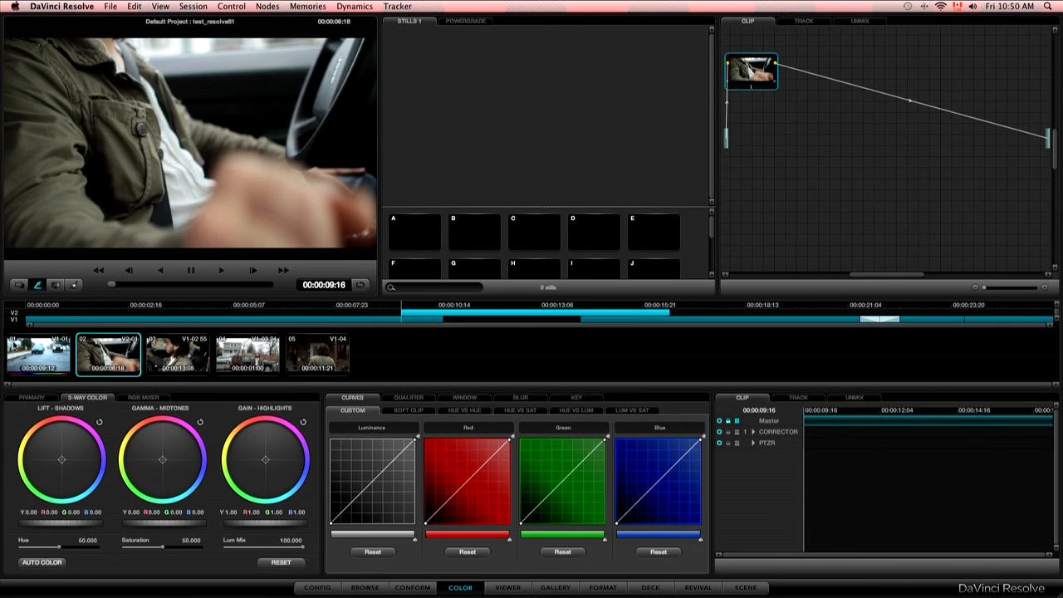
click(165, 365)
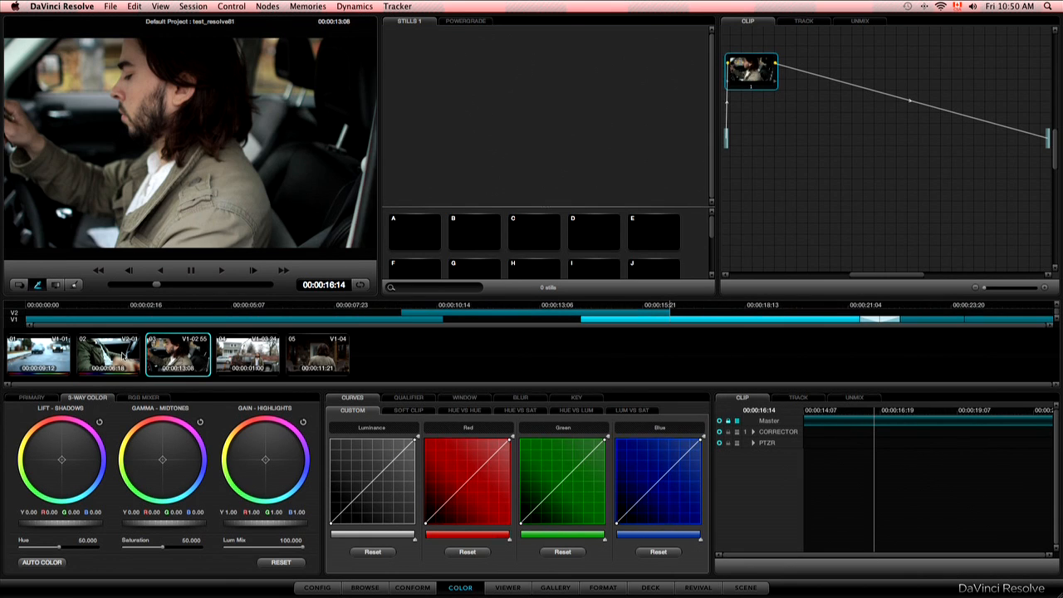
click(231, 358)
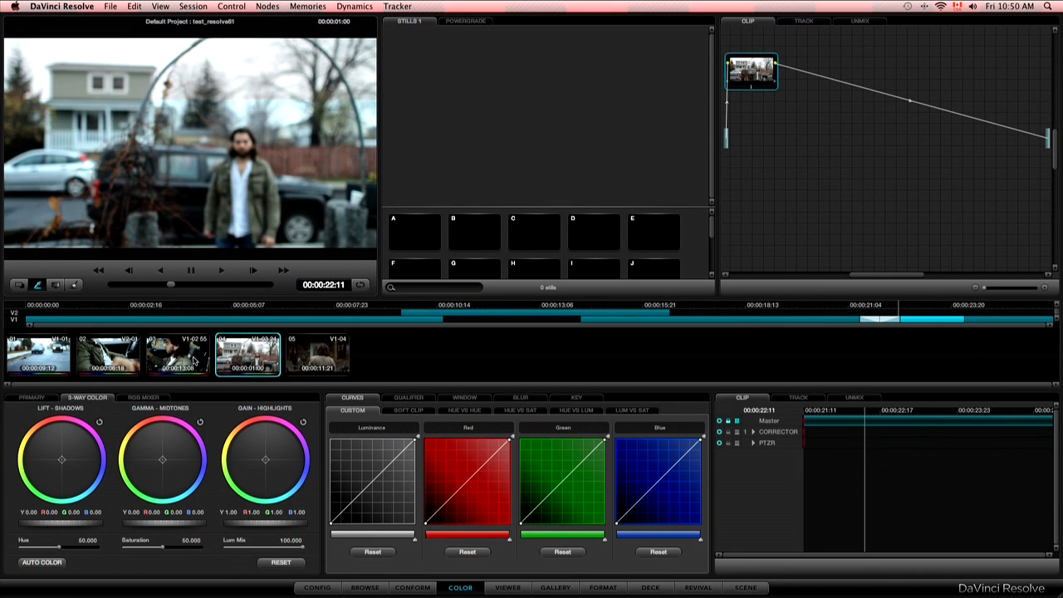
Give clip 05 the first clip's grade, with the curve's midtones lifted and gain highlights shifted to R 0.87, G 1.03, B 1.13
click(308, 359)
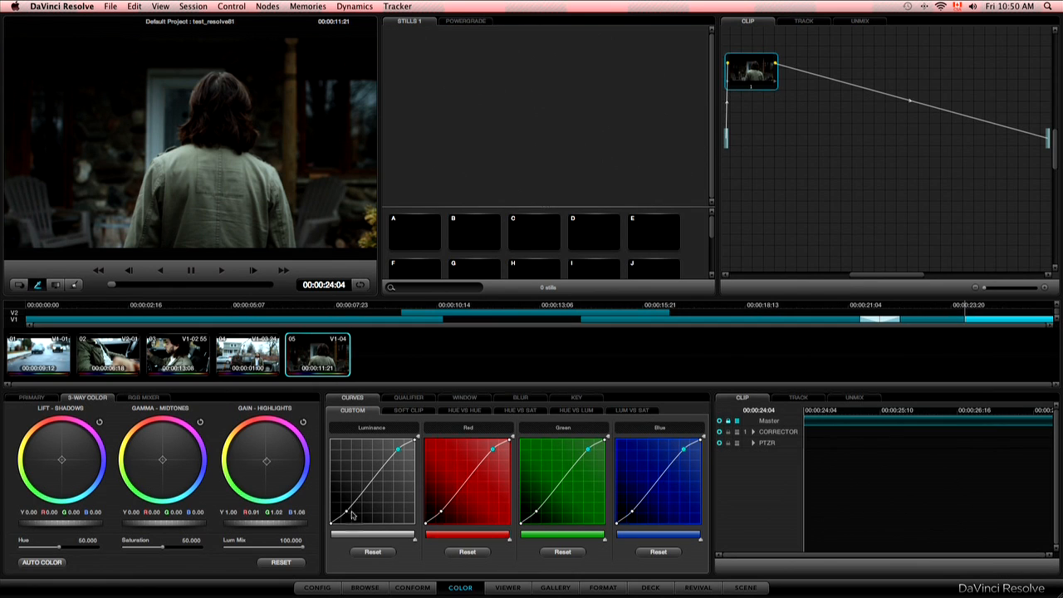
drag(371, 486, 364, 486)
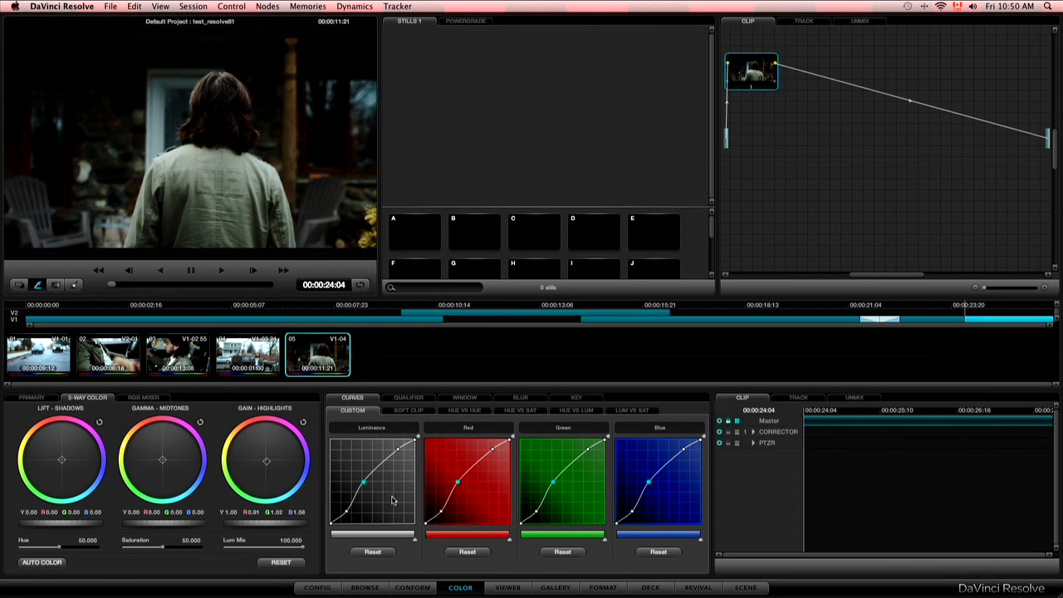
click(347, 511)
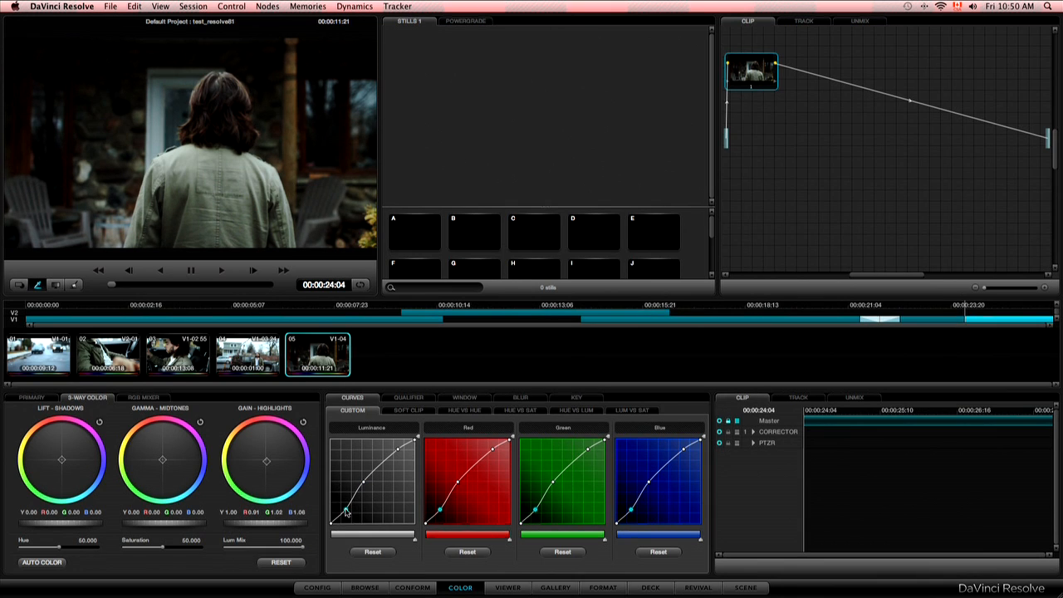
drag(267, 461, 275, 467)
Save the current project as a new project named test_to_FCP
key(super+shift+s)
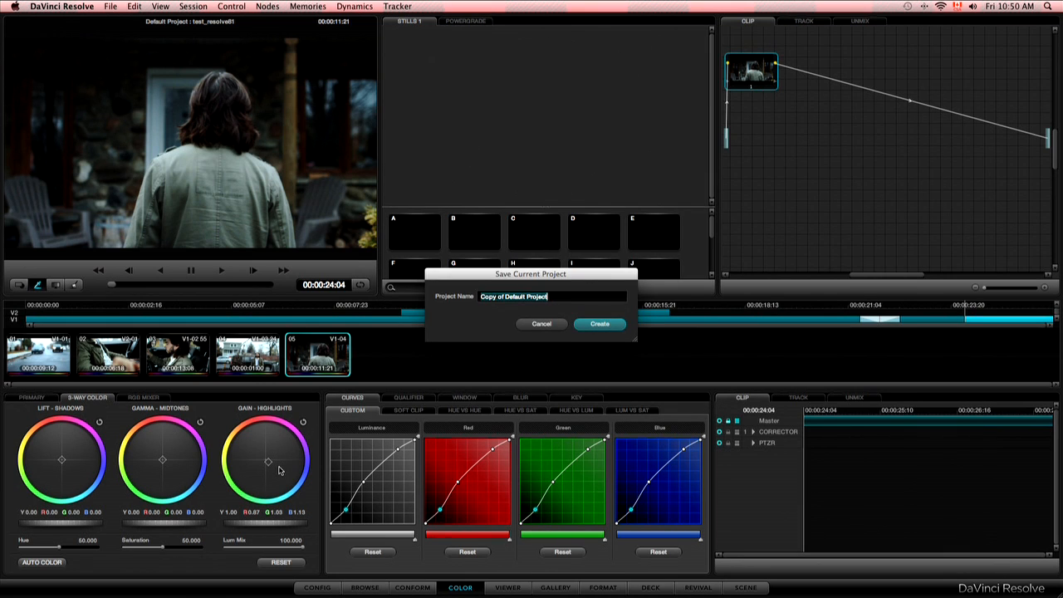
text(test_to_FCP)
key(Return)
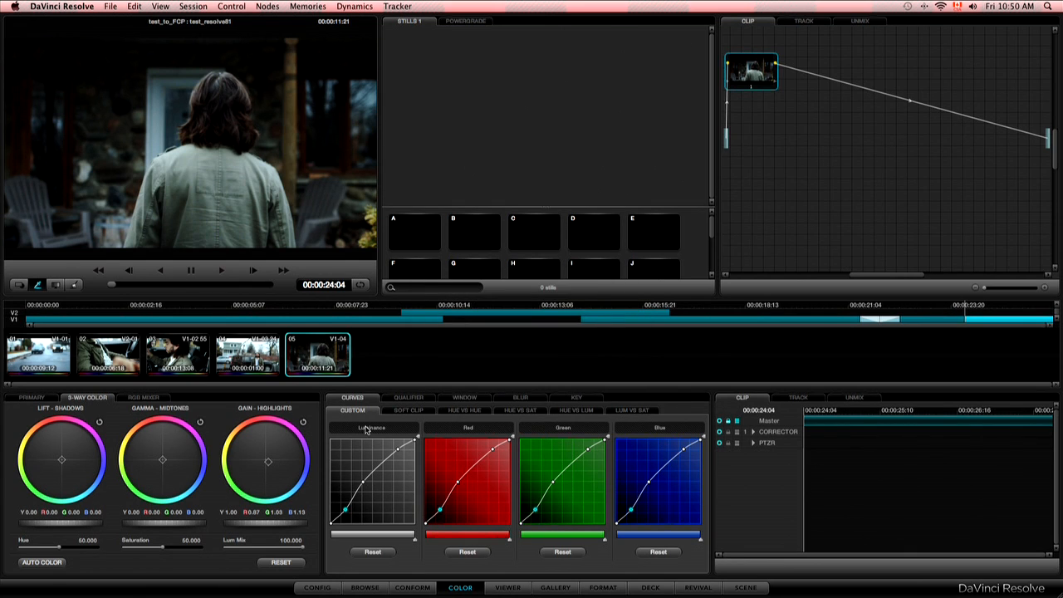
Open the render settings and set the output type to QuickTime Apple ProRes 422
key(super+shift+r)
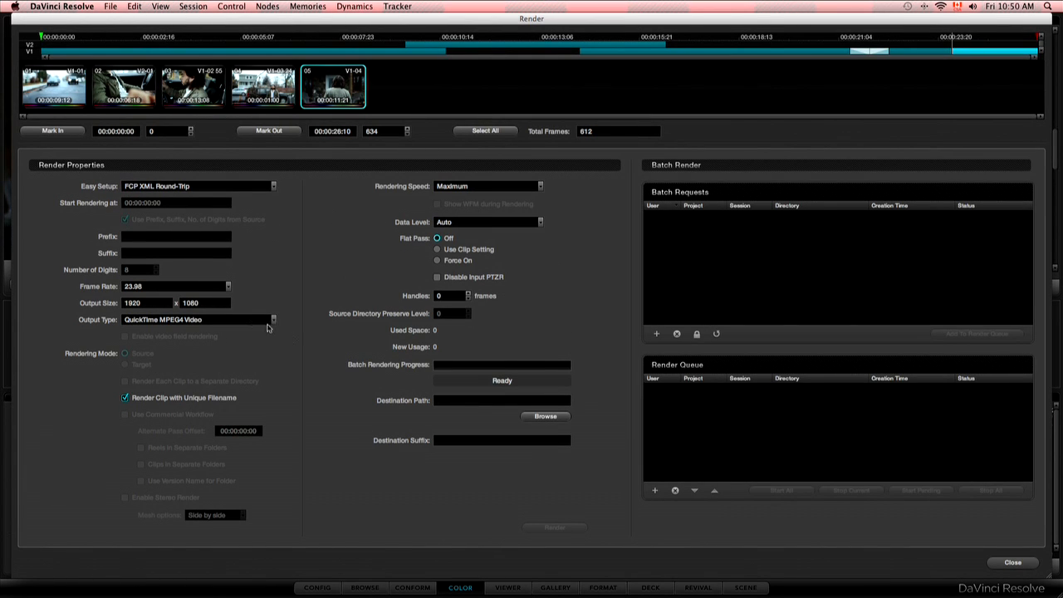
click(192, 321)
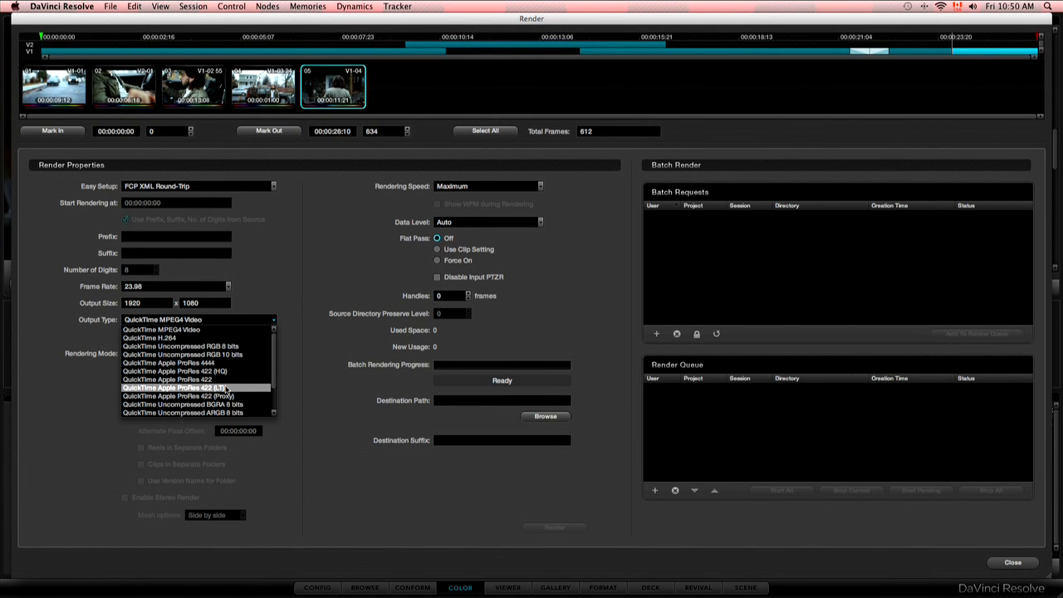
click(220, 379)
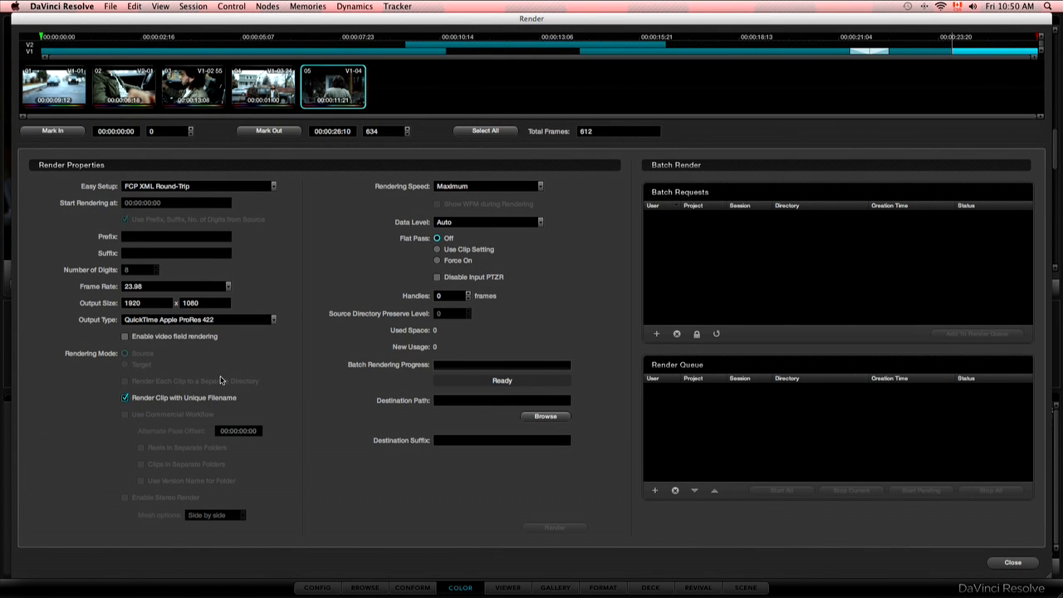
Set the render destination on the PROMISE PEGASUS volume to Projets/media_TEST/test_resolve/rendersFCP7
click(546, 418)
double_click(482, 225)
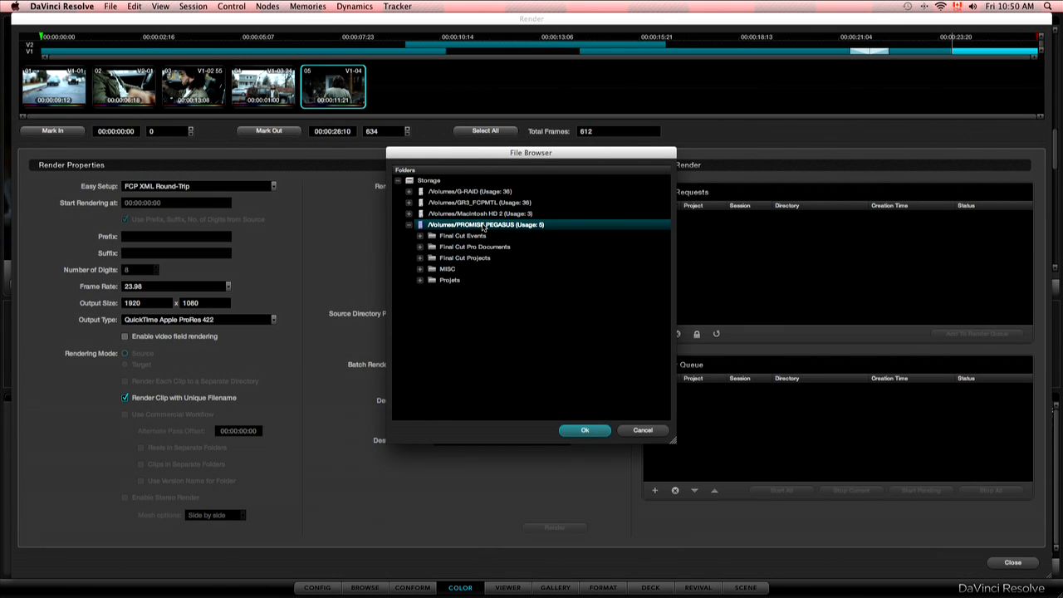
double_click(448, 280)
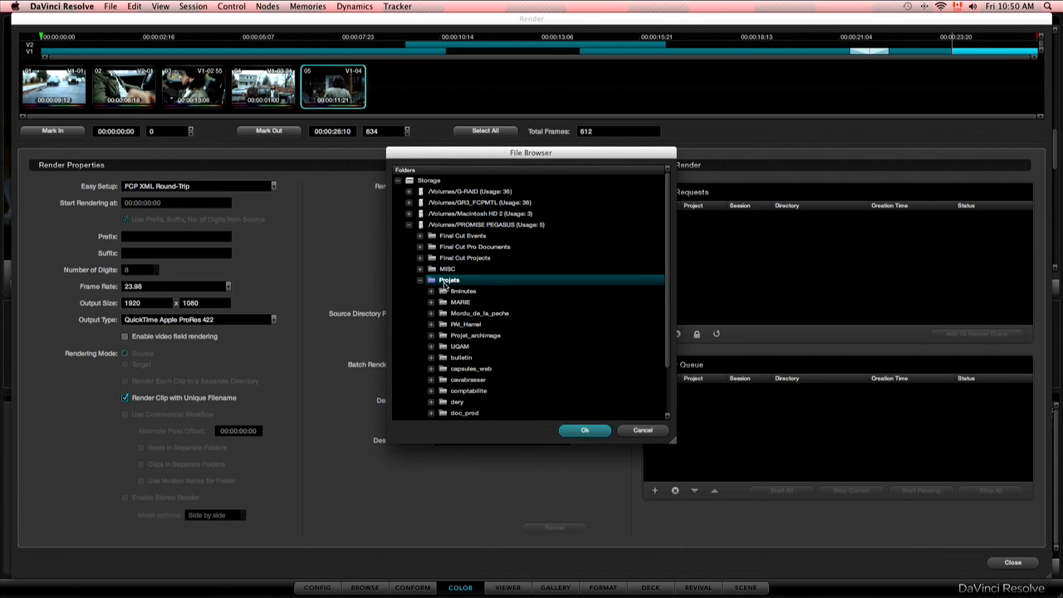
scroll(445, 286, down, 3)
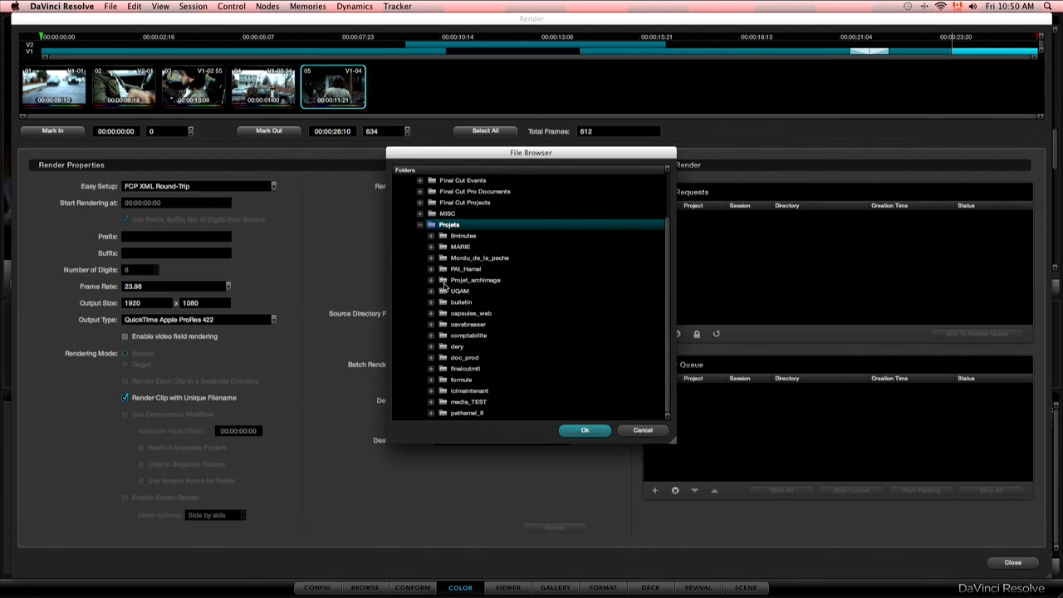
double_click(467, 402)
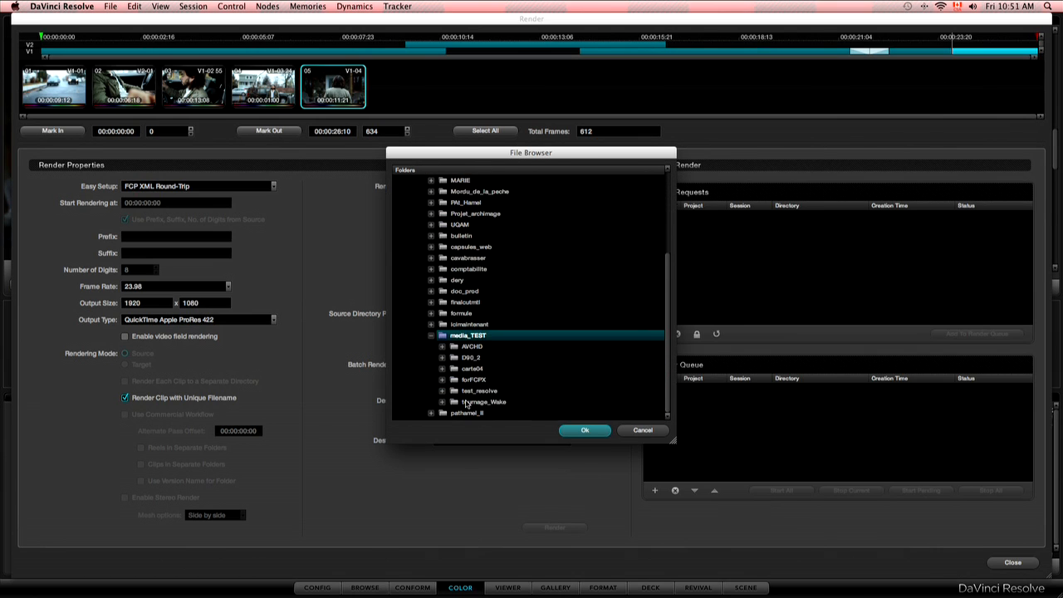
double_click(481, 391)
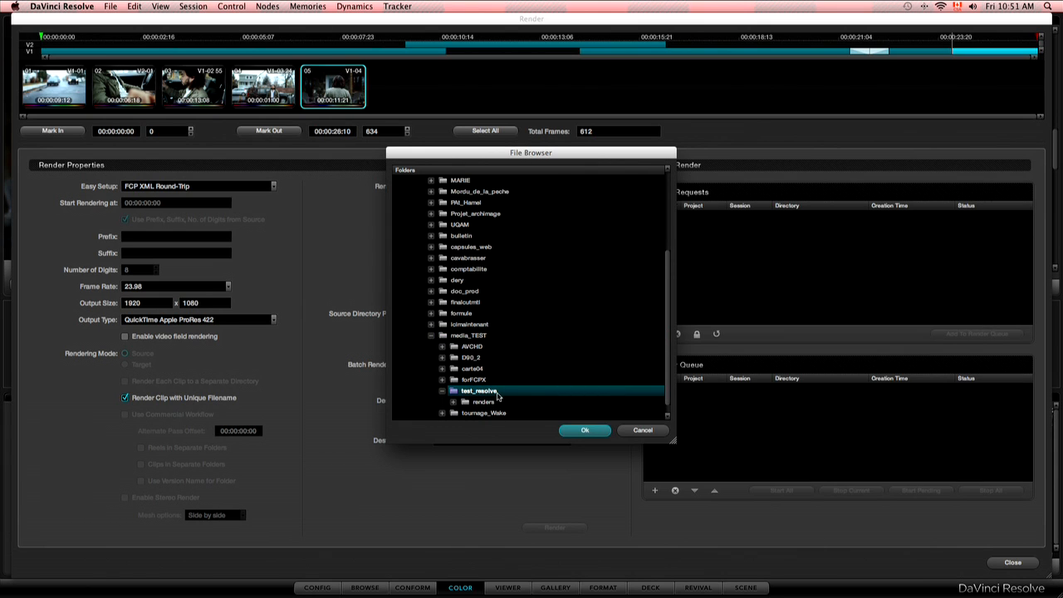
click(583, 430)
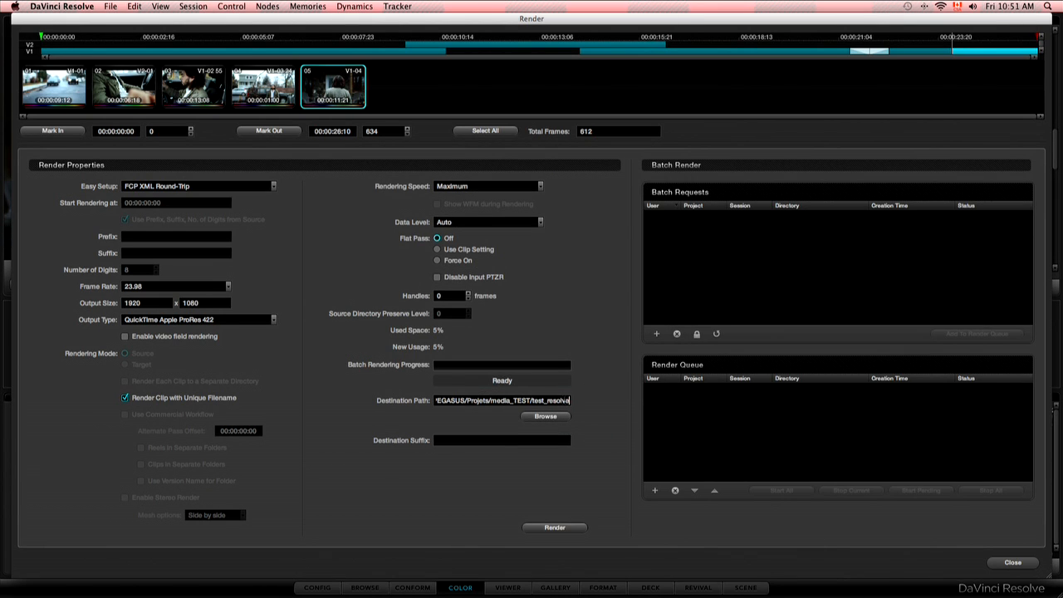
text(/renders)
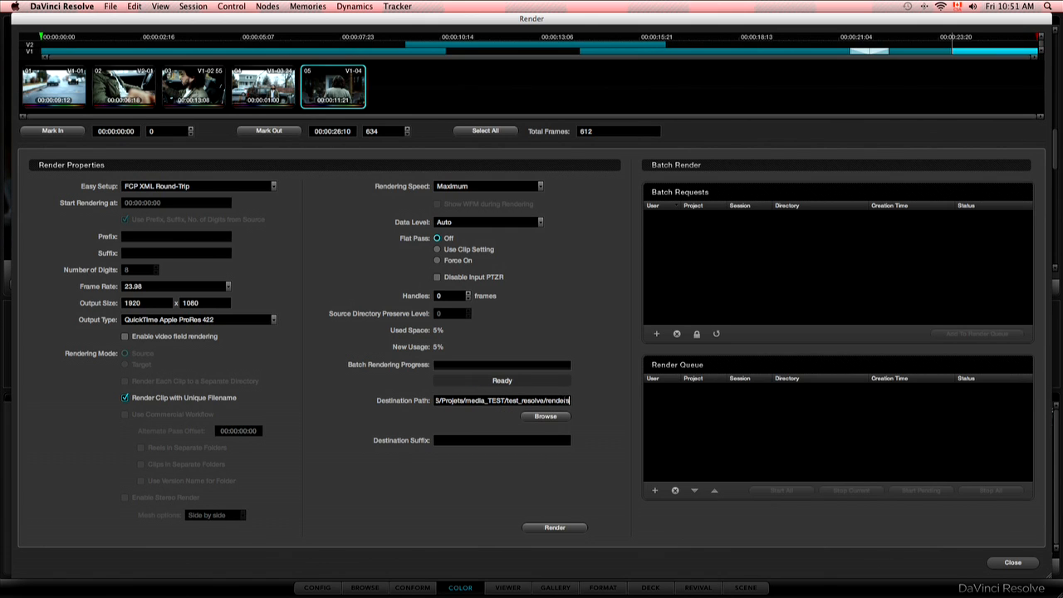
text(FCP)
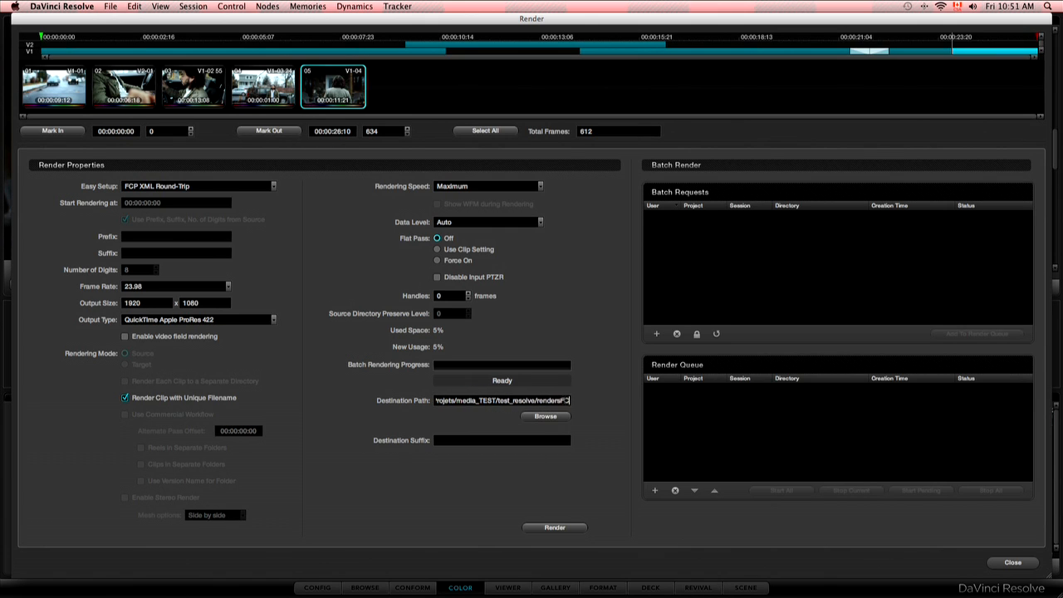
text(7)
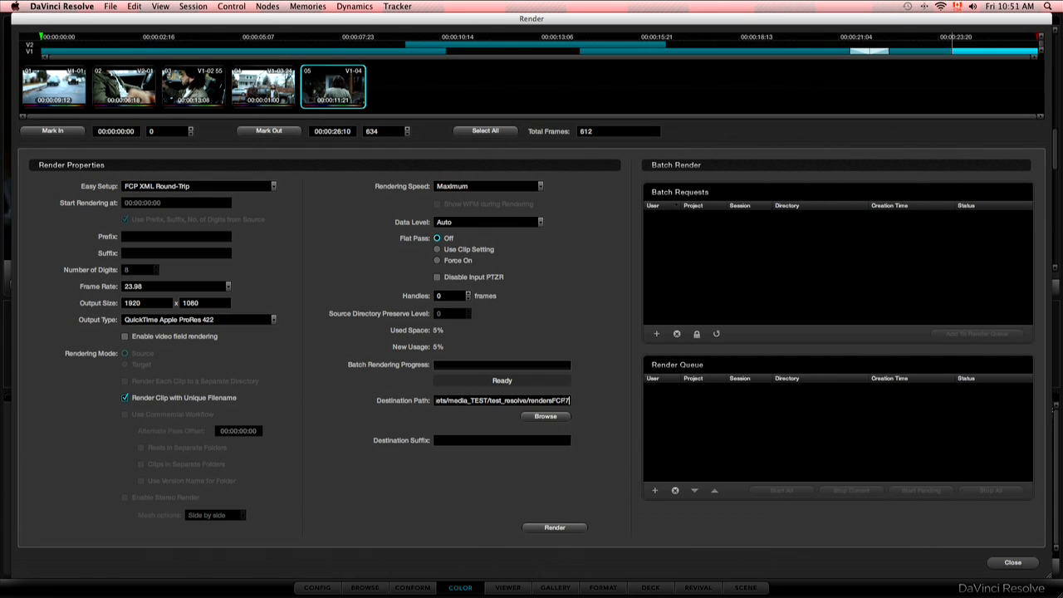
Render the timeline clips to the destination folder and close the render window
click(556, 417)
click(549, 528)
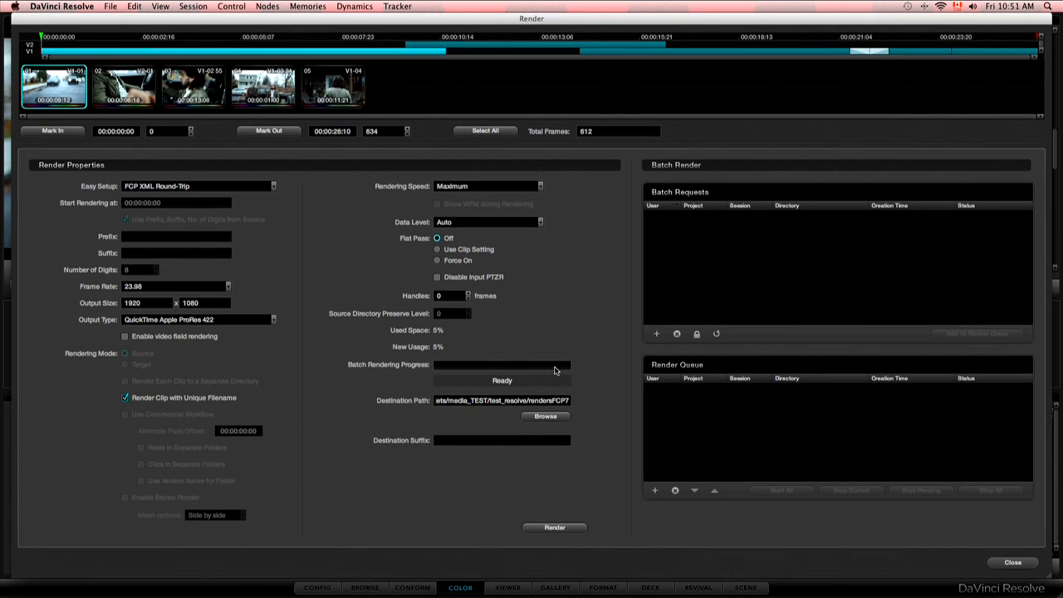
click(1011, 562)
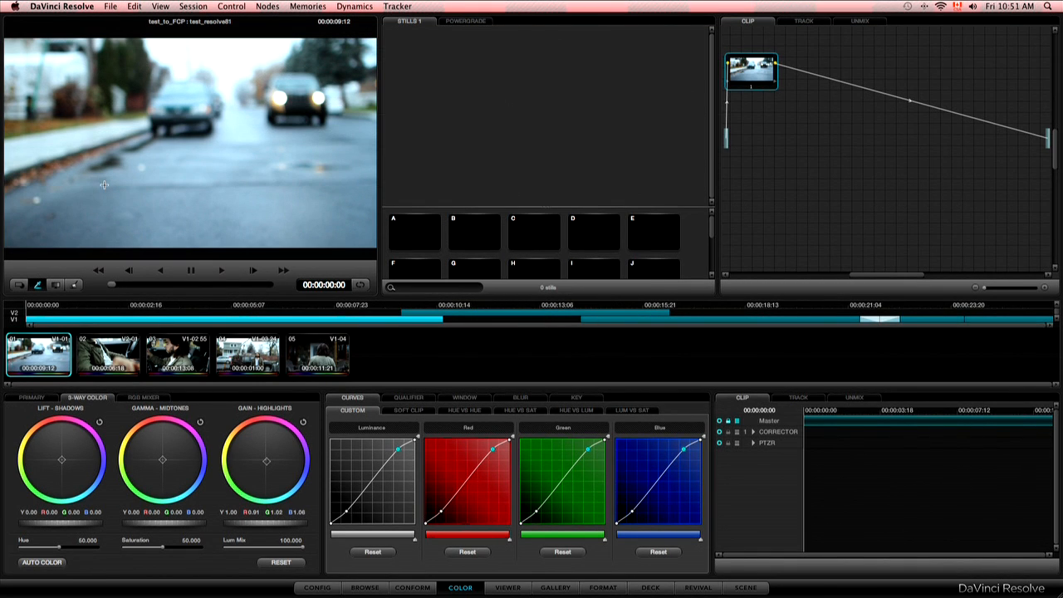
Export the test_resolve81 conform session to the test_resolve folder as test_resolve81 (Resolve).xml in the XML Files format
click(410, 588)
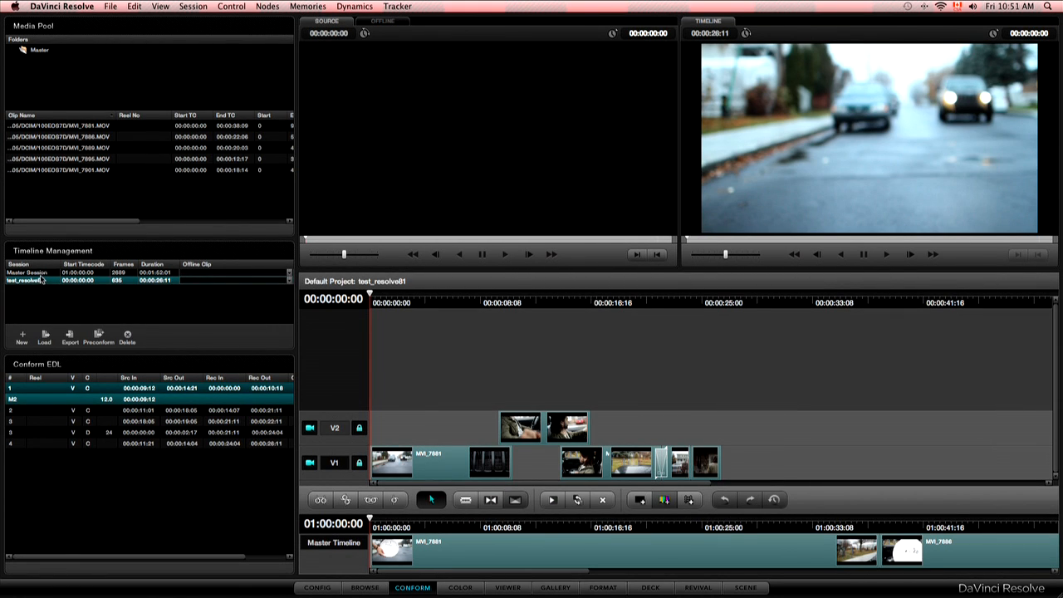
click(40, 273)
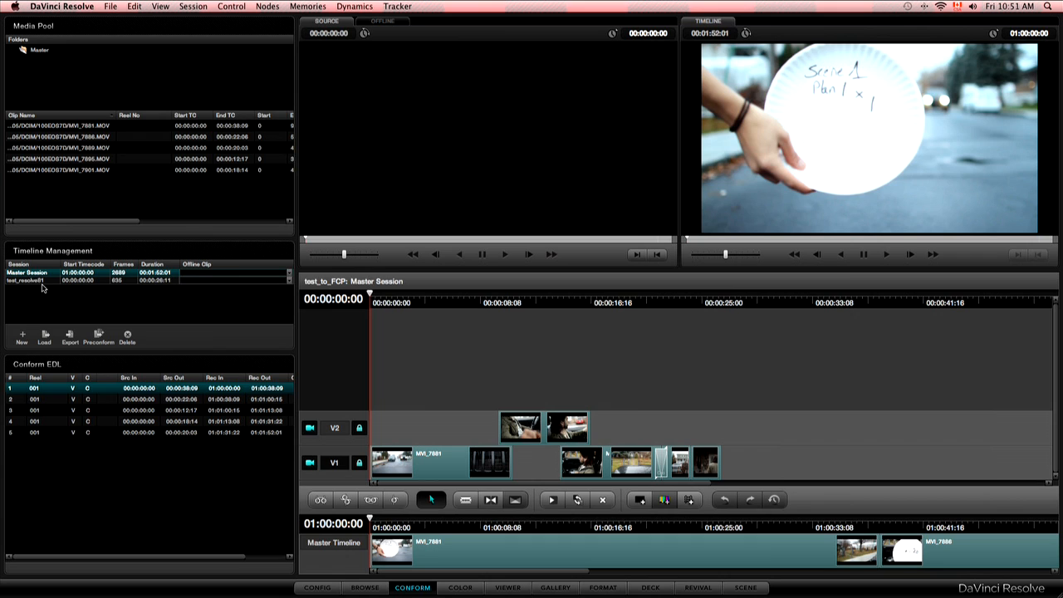
click(38, 282)
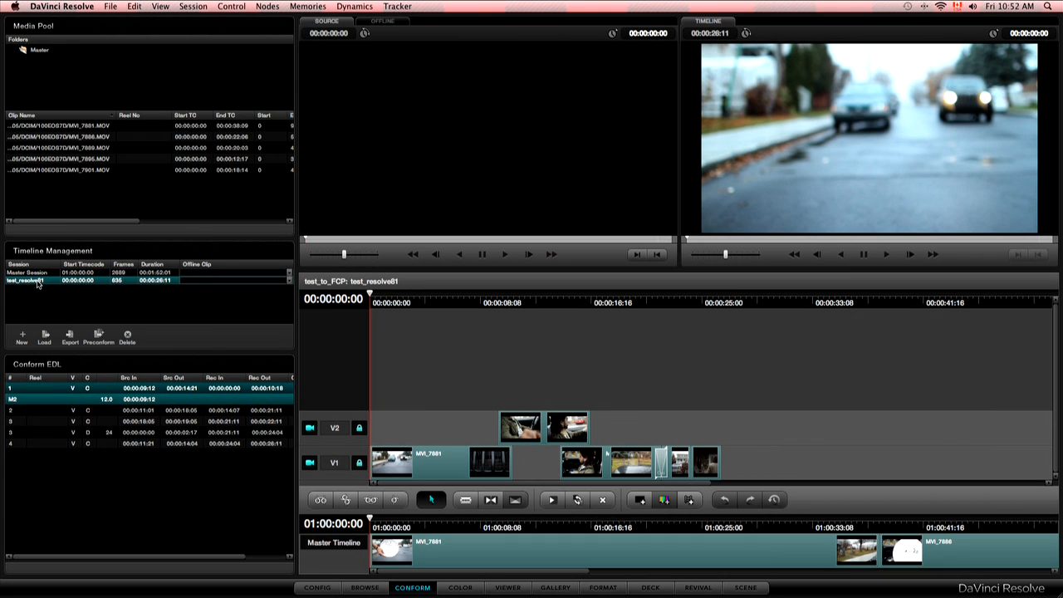
click(70, 337)
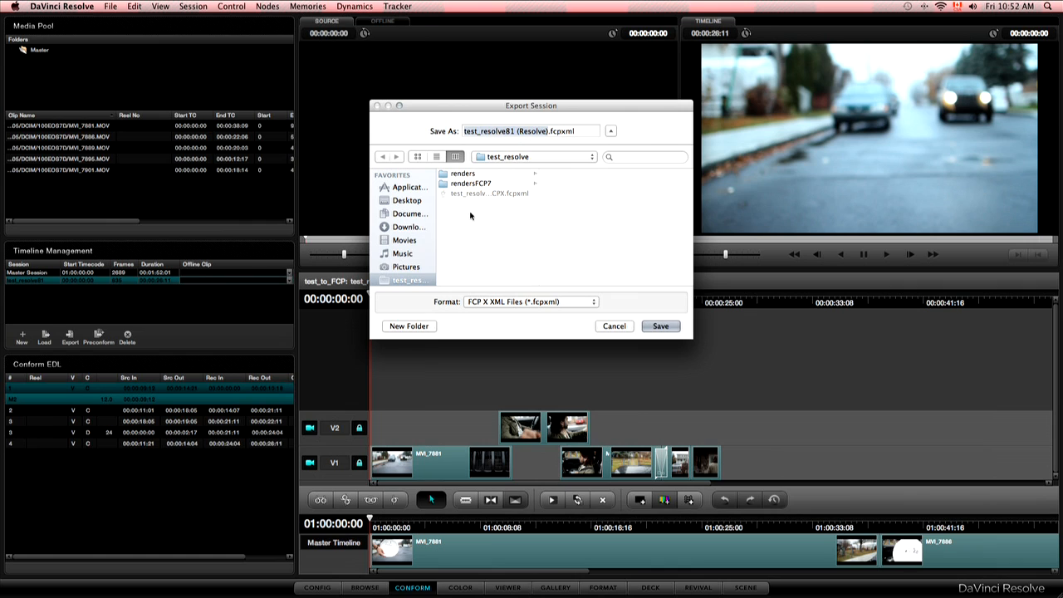
click(501, 302)
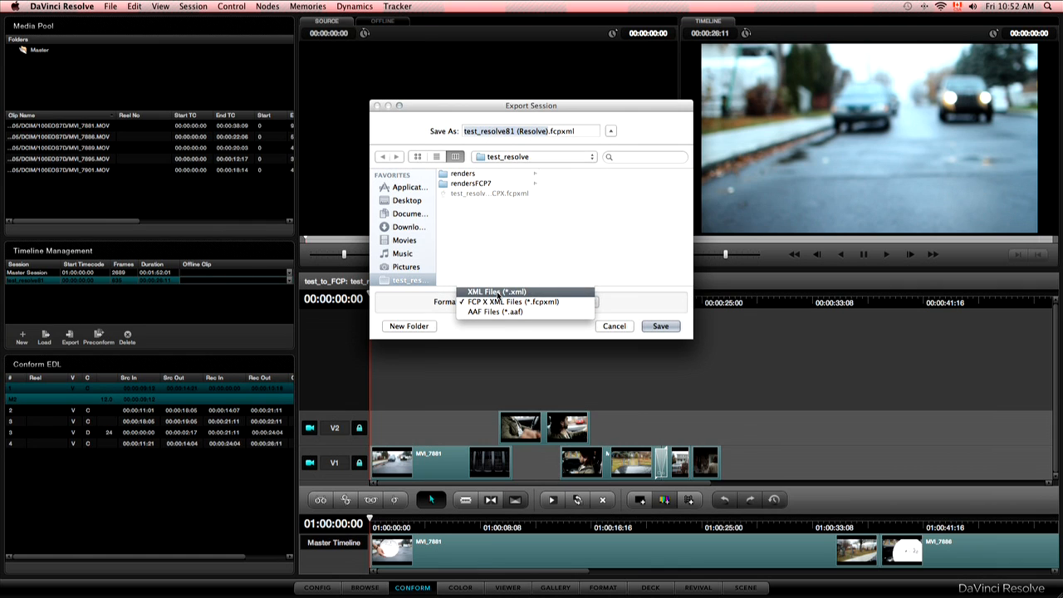
click(497, 293)
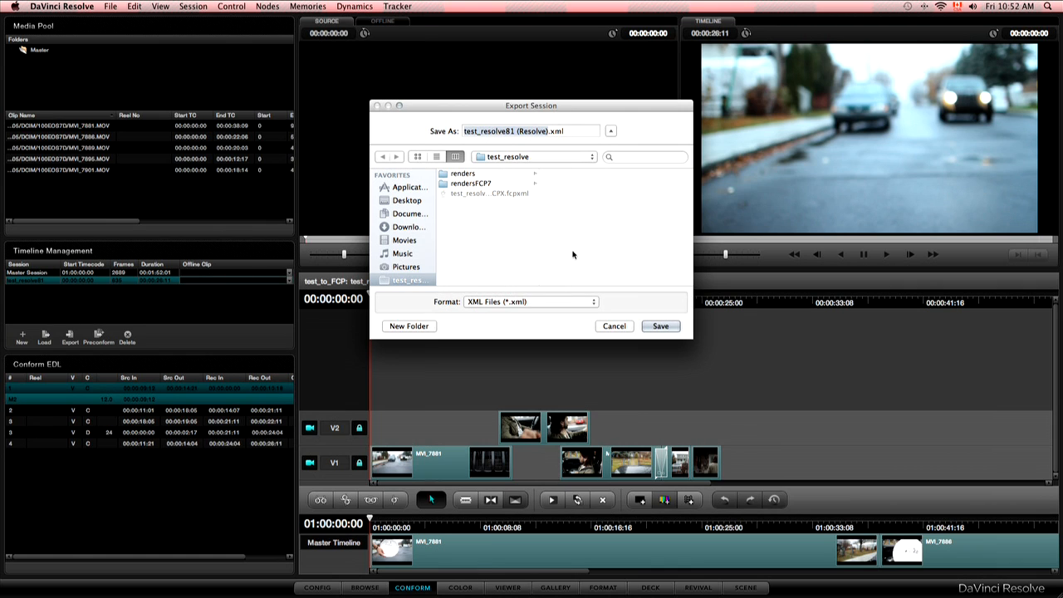
click(660, 326)
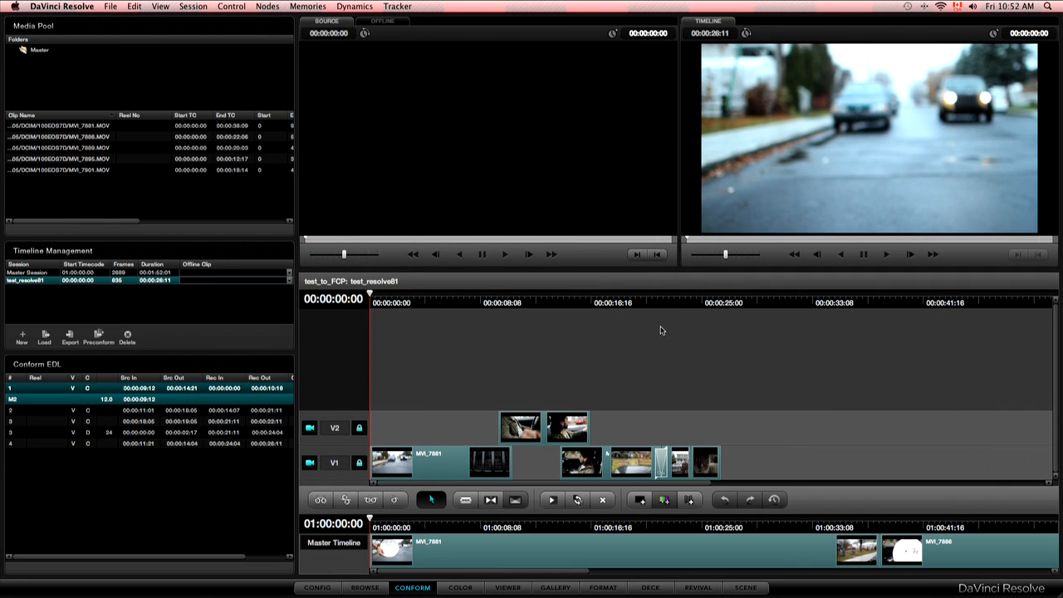
Switch to Final Cut Pro 7 and import test_resolve81 (Resolve).xml from the test_resolve folder
key(super+h)
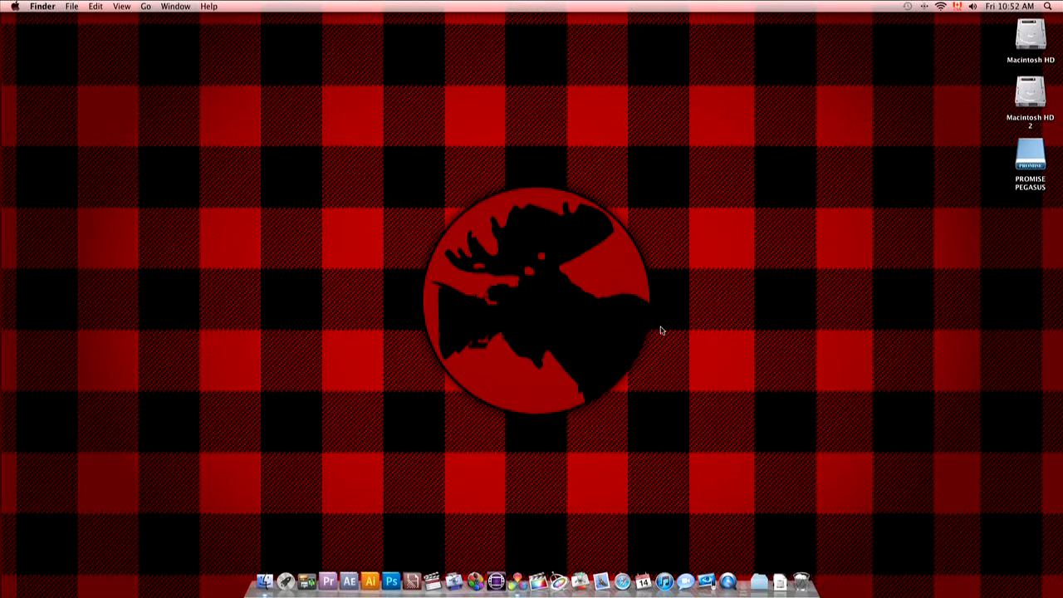
click(432, 580)
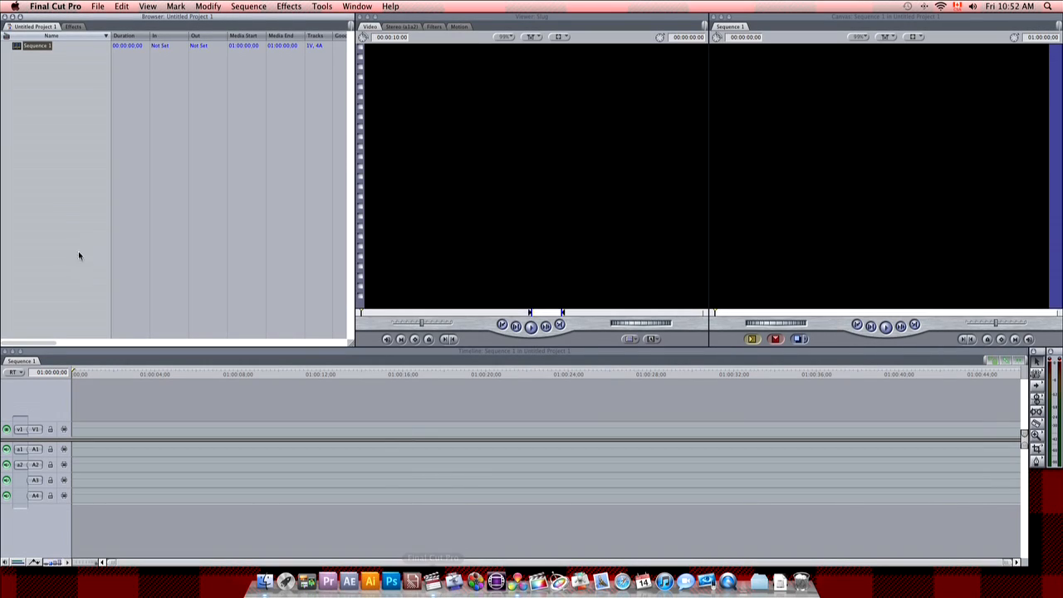
click(97, 6)
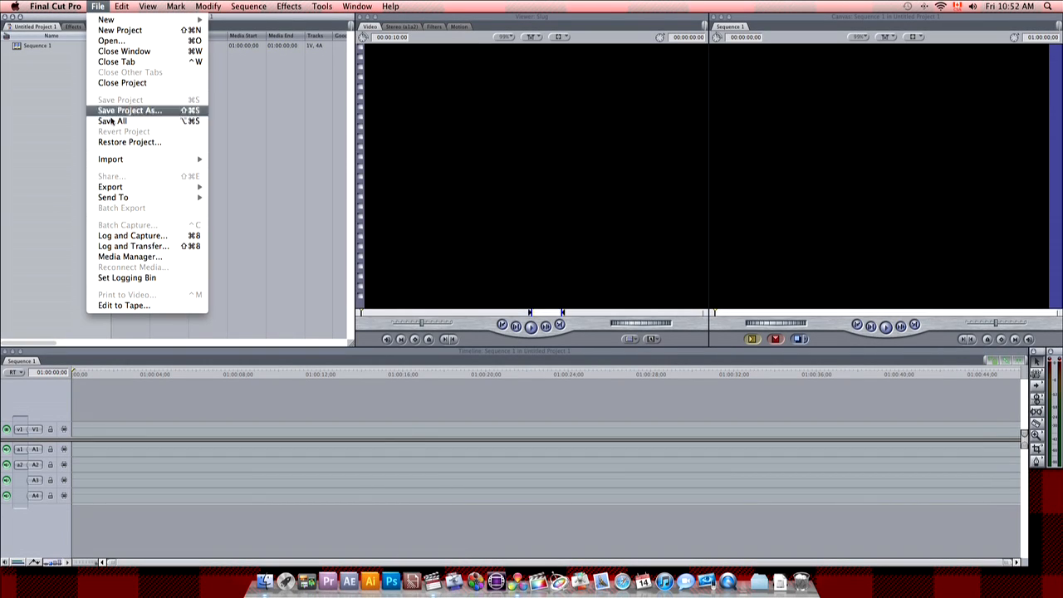
mouse_move(120, 159)
click(240, 217)
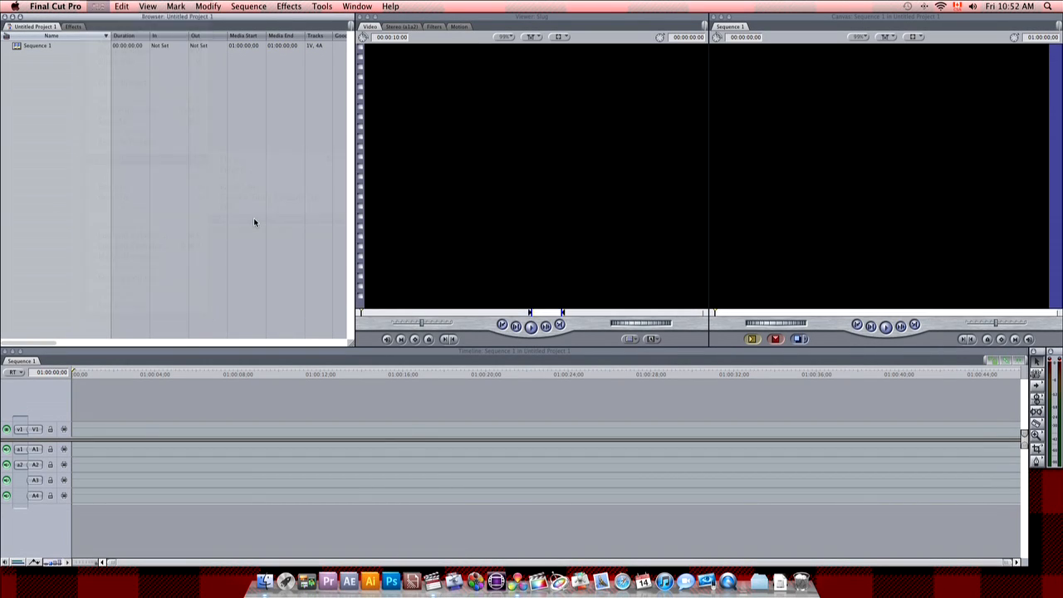
double_click(498, 142)
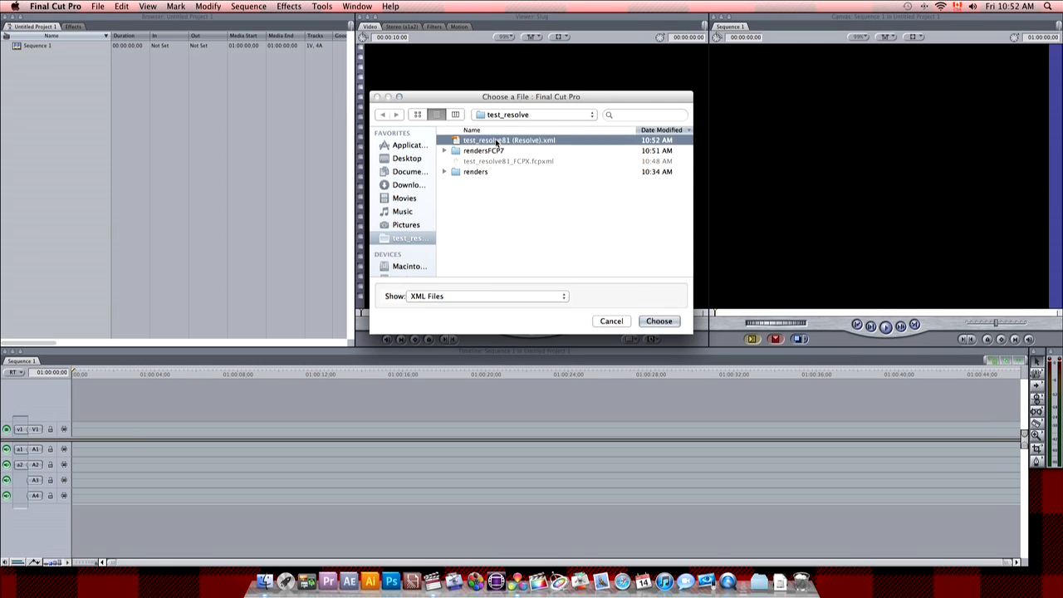
click(775, 360)
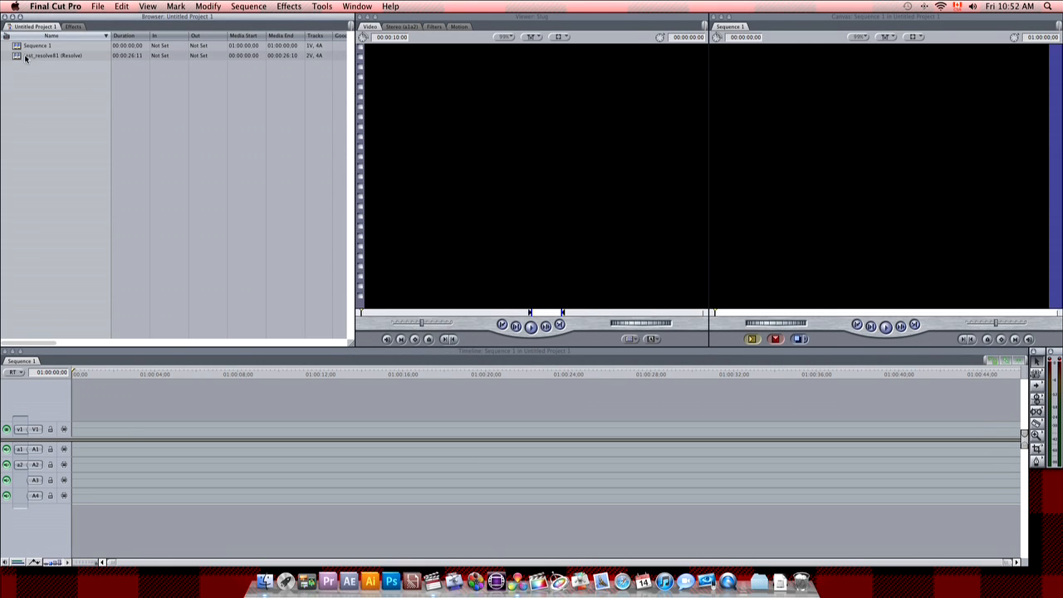
Open the imported test_resolve81 (Resolve) sequence, enlarge the Canvas and scrub through the graded clips to check them
double_click(50, 55)
drag(180, 375, 345, 393)
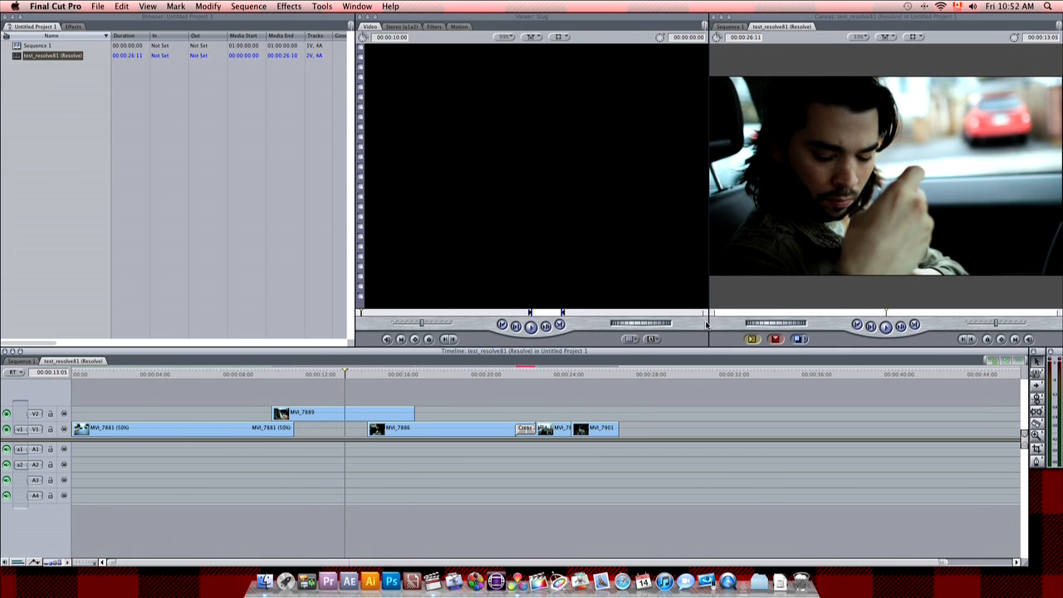
drag(703, 325, 593, 324)
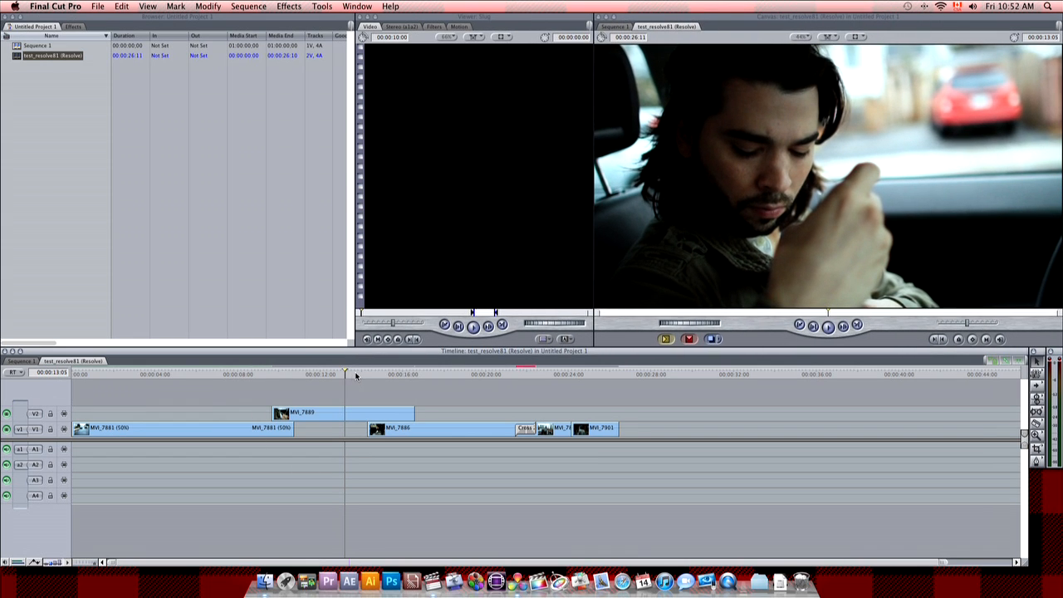
drag(257, 373, 115, 375)
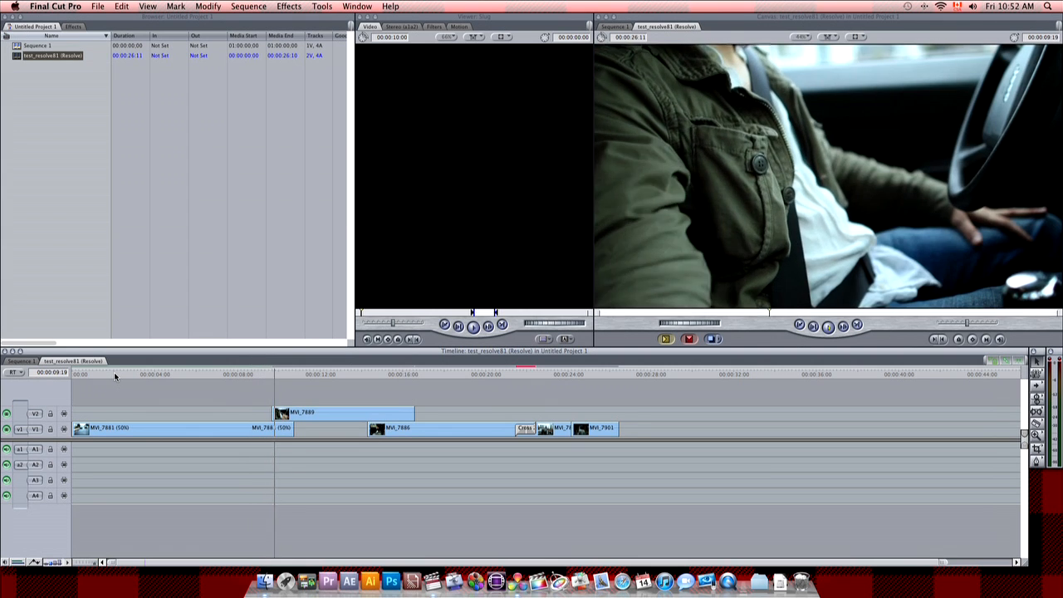
Scrub the imported sequence and play through the transition between MVI_7886 and MVI_7895 to check it
click(406, 374)
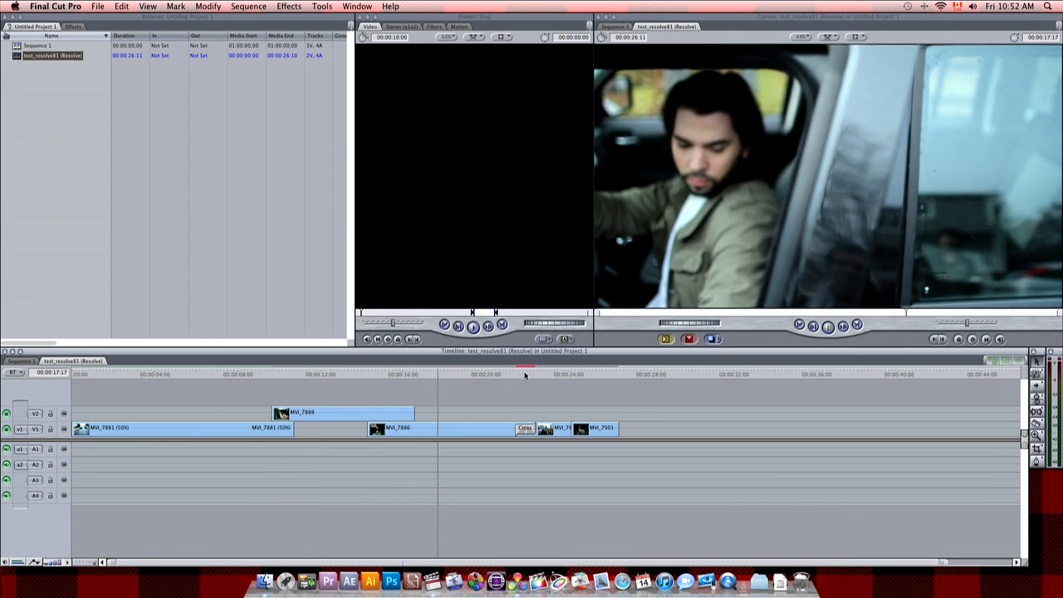
click(509, 373)
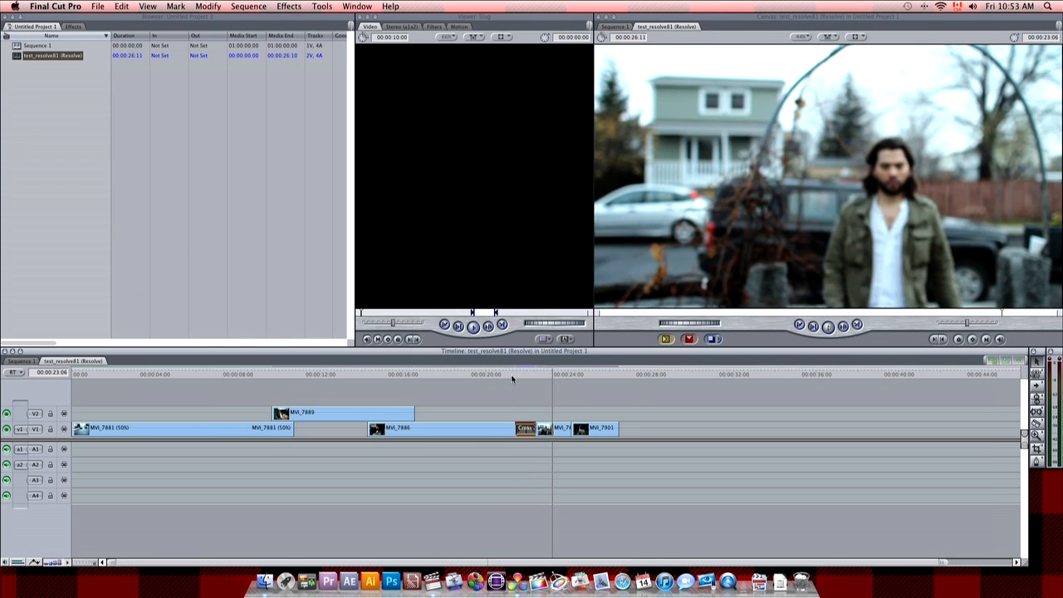
drag(526, 374, 502, 375)
key(space)
key(space)
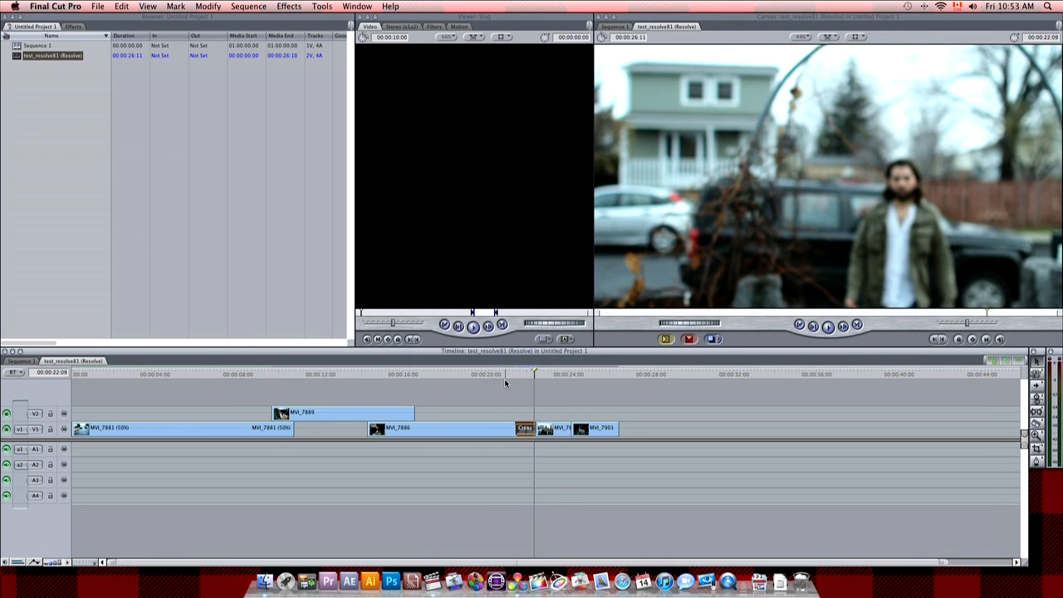
Open the Cross Zoom transition between MVI_7886 and MVI_7895 to inspect its settings
key(super+minus)
key(super+equal)
key(super+equal)
key(super+equal)
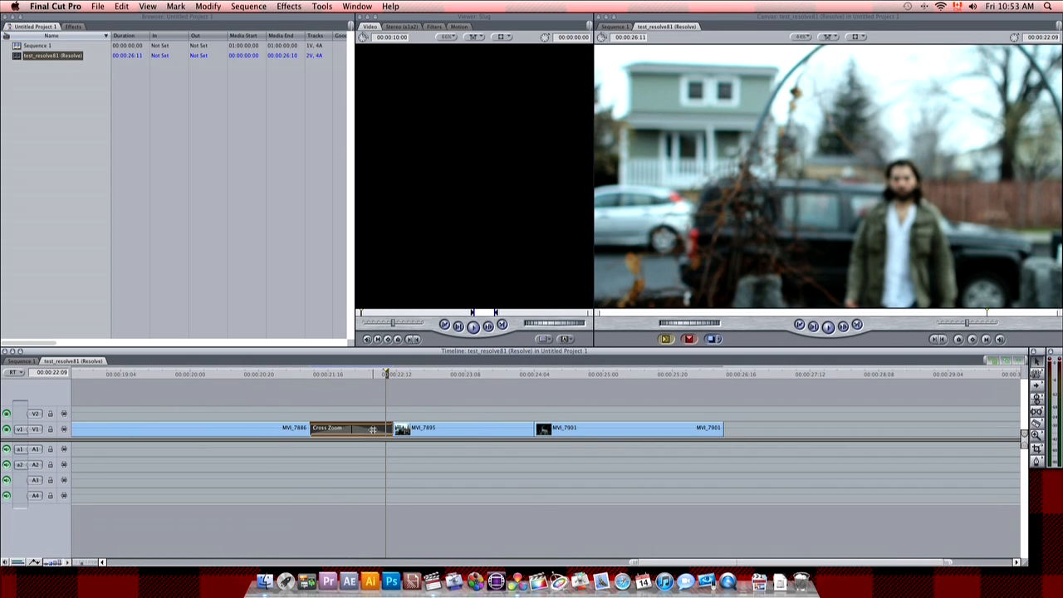
right_click(373, 429)
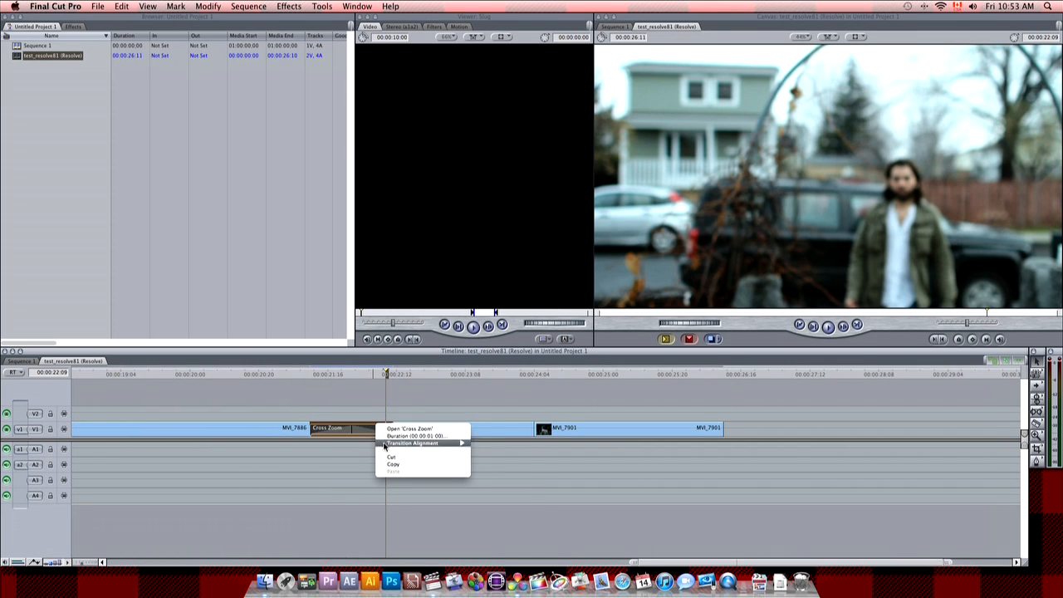
double_click(357, 431)
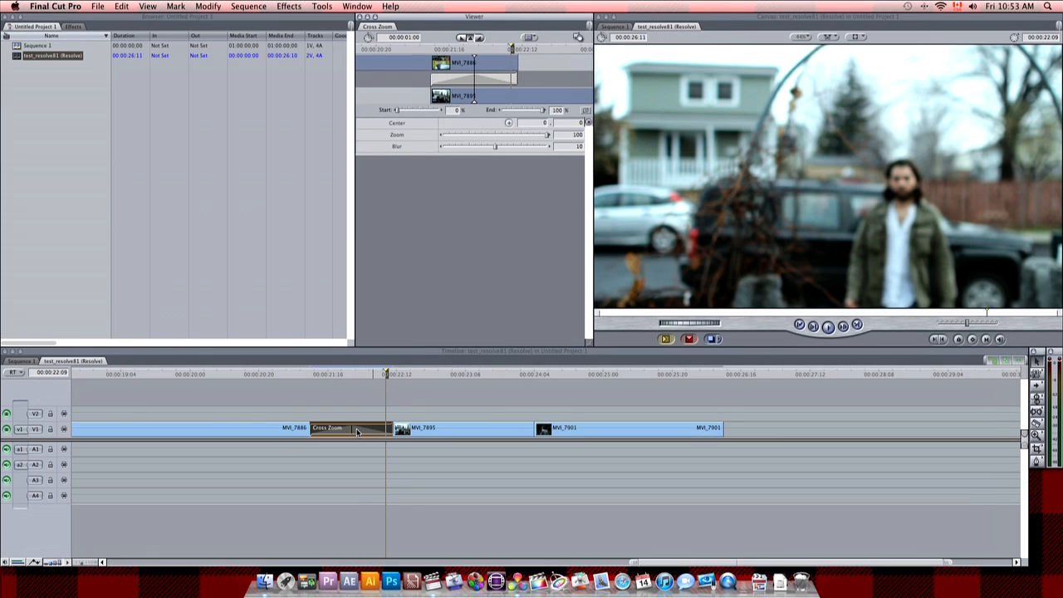
Delete the Cross Zoom transition and add a Cross Dissolve at the same edit point
click(360, 430)
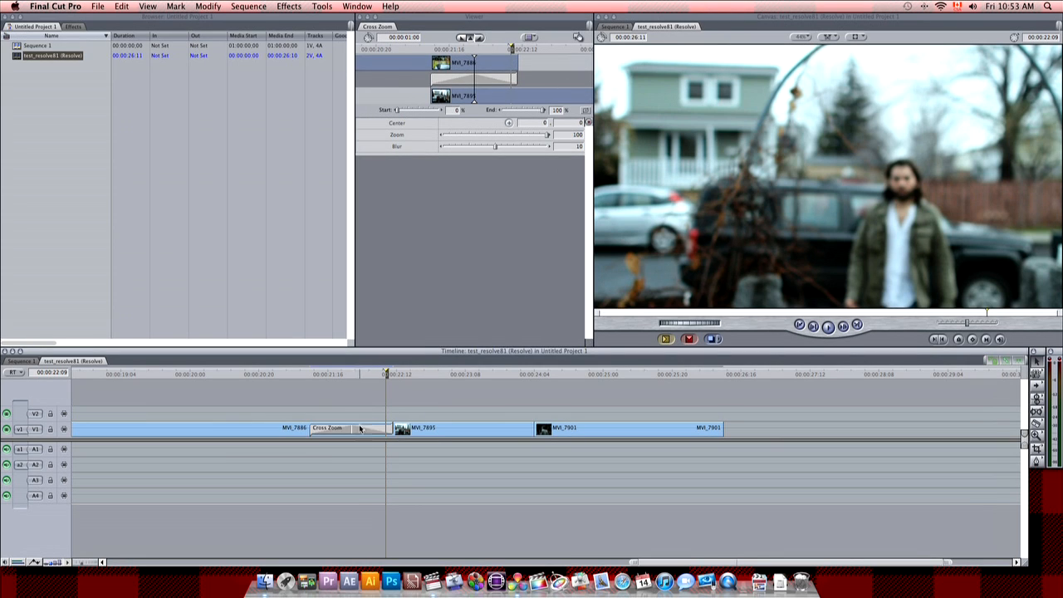
key(Delete)
right_click(357, 429)
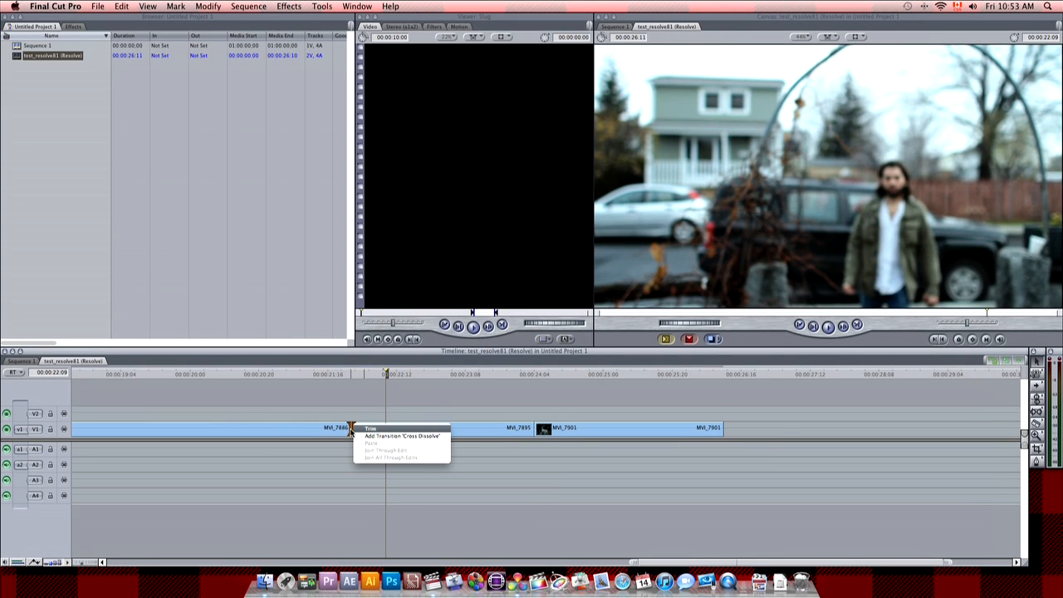
click(362, 435)
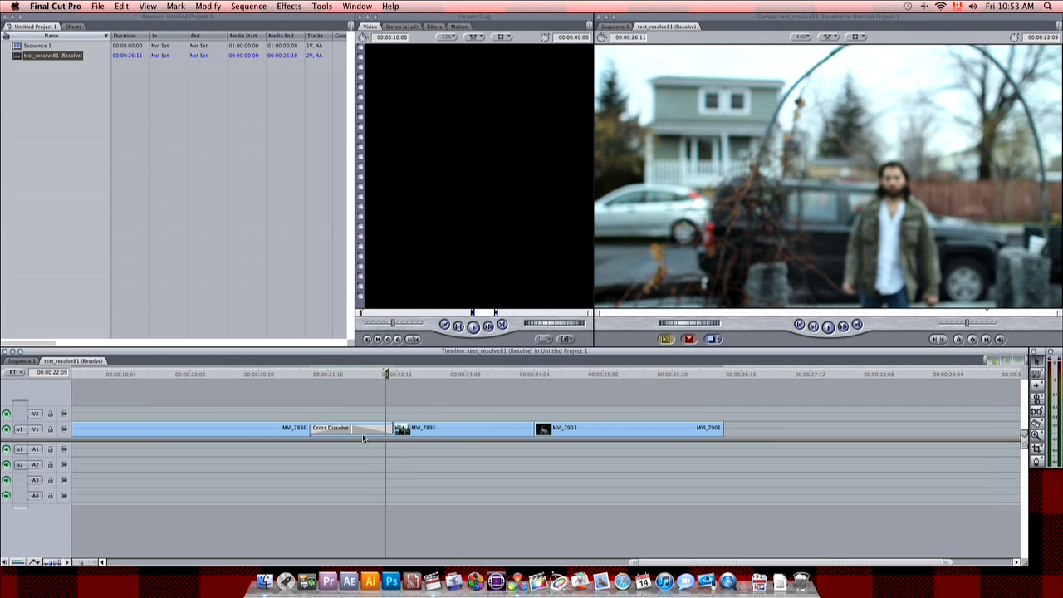
Play the sequence from the Cross Dissolve into the last clips to check the new transition
key(super+minus)
key(super+minus)
key(super+minus)
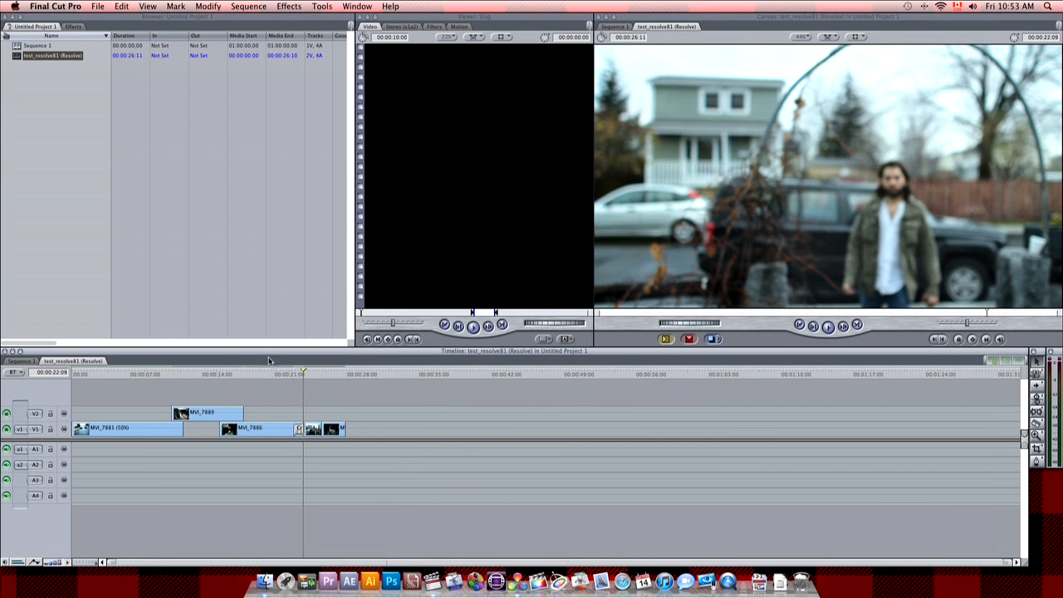
click(293, 375)
key(space)
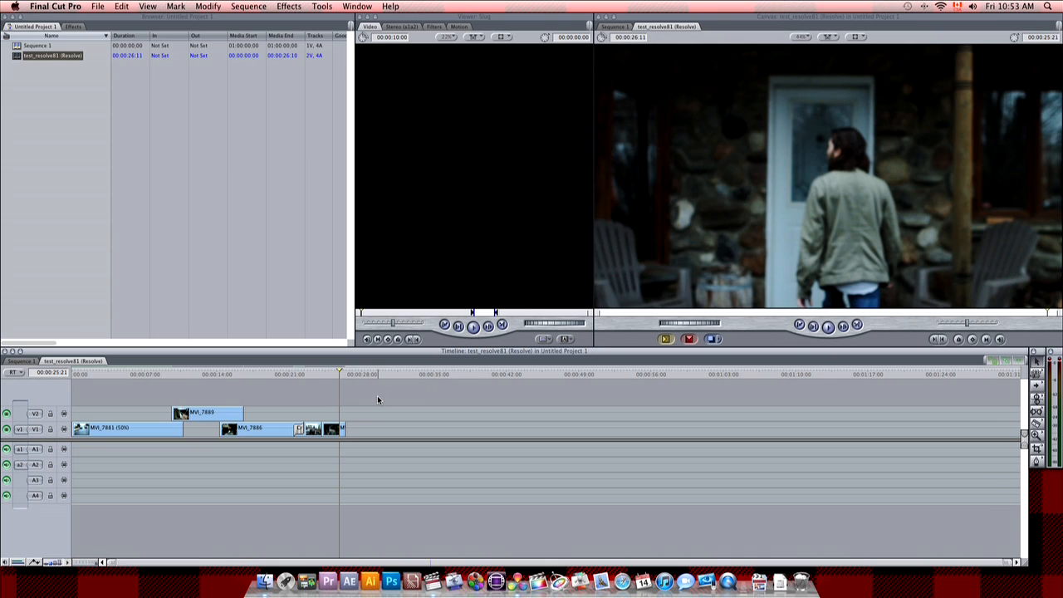
Duplicate the test_resolve81 (Resolve) sequence and rename the copy test_resolve81FCP7
click(16, 58)
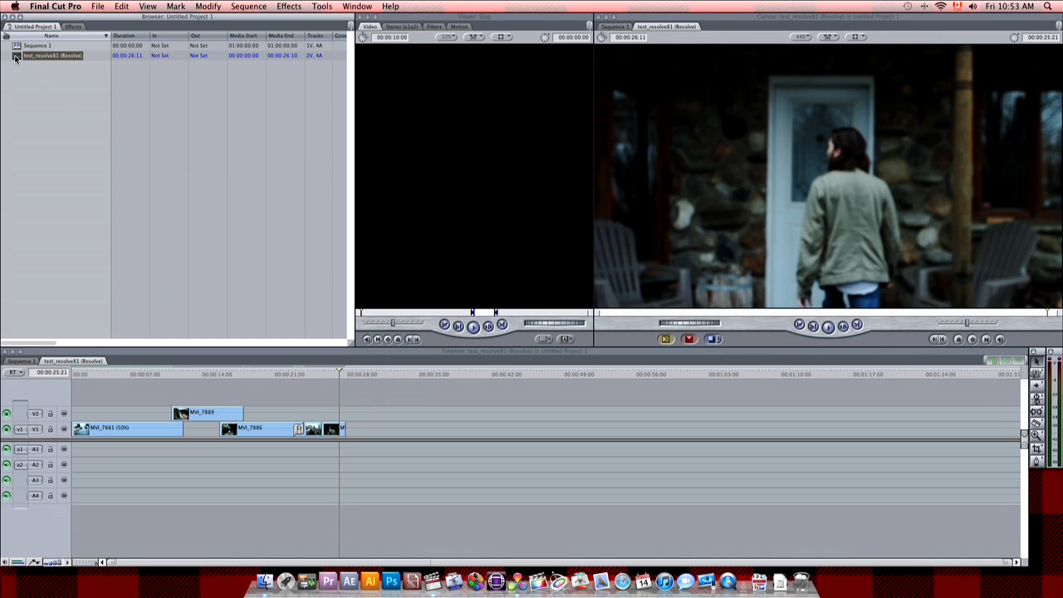
right_click(15, 57)
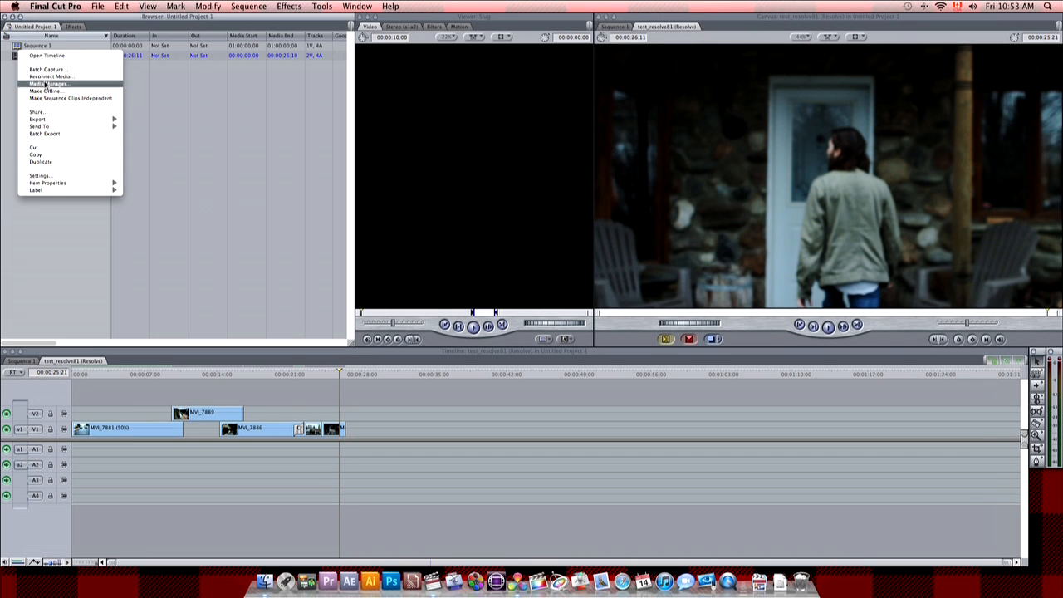
click(51, 163)
click(70, 66)
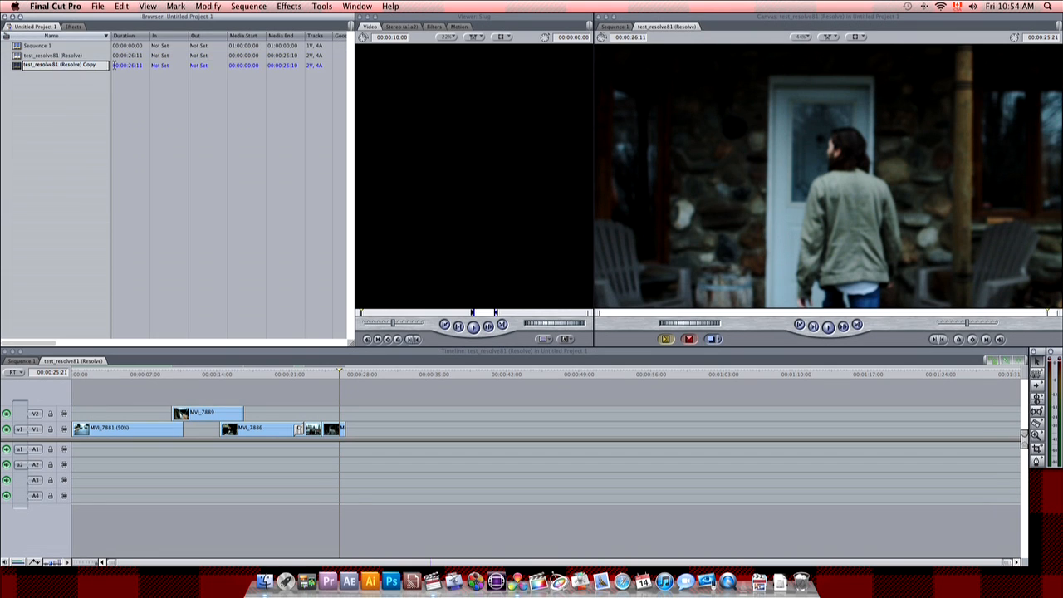
text(FCP7)
key(Return)
Open the test_resolve81FCP7 sequence and scrub over the MVI_7889 clip to check it
double_click(21, 70)
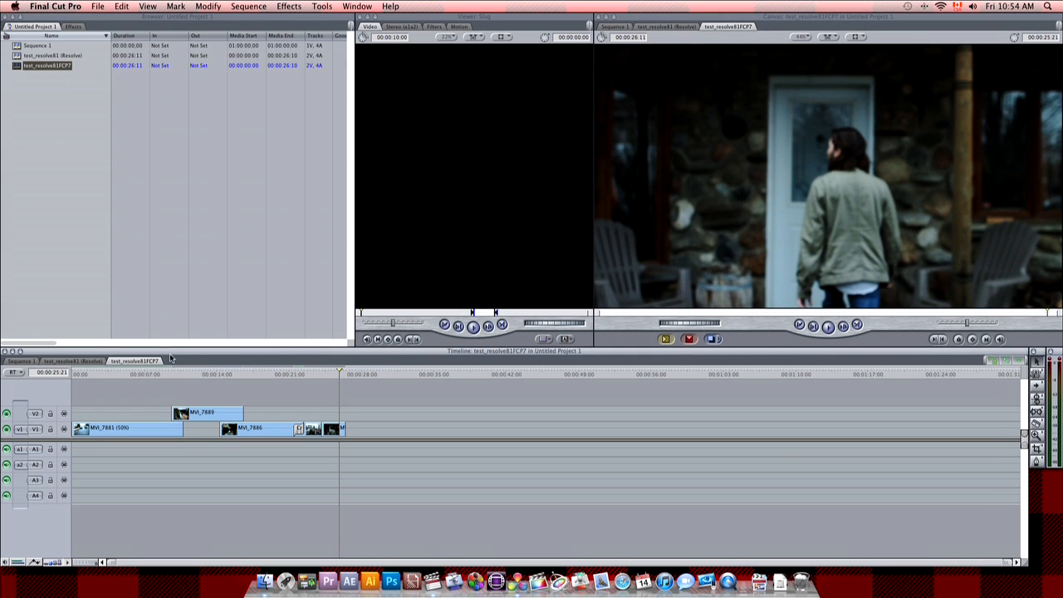
click(189, 374)
drag(189, 373, 207, 374)
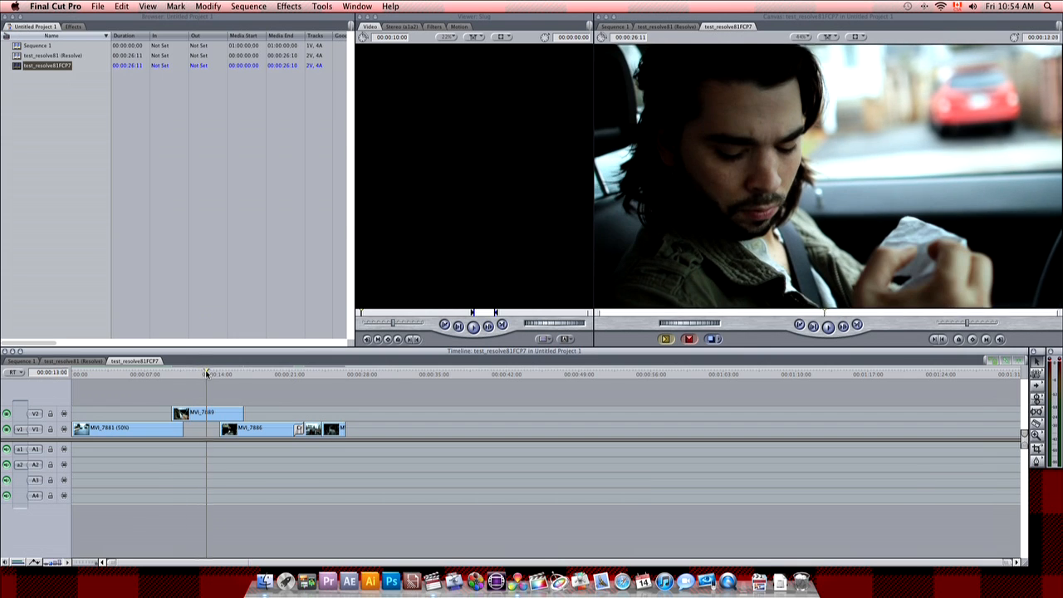
Export test_resolve81FCP7 as Apple XML Interchange Format, version 5, to the test_resolve folder, named test_resolve81FCP7_V5
right_click(23, 66)
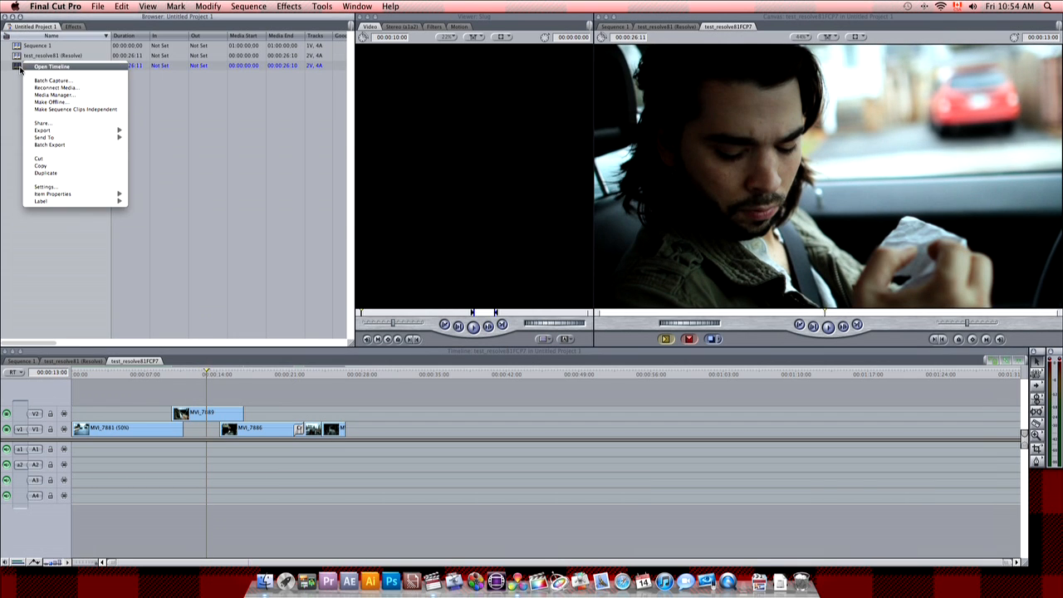
mouse_move(62, 201)
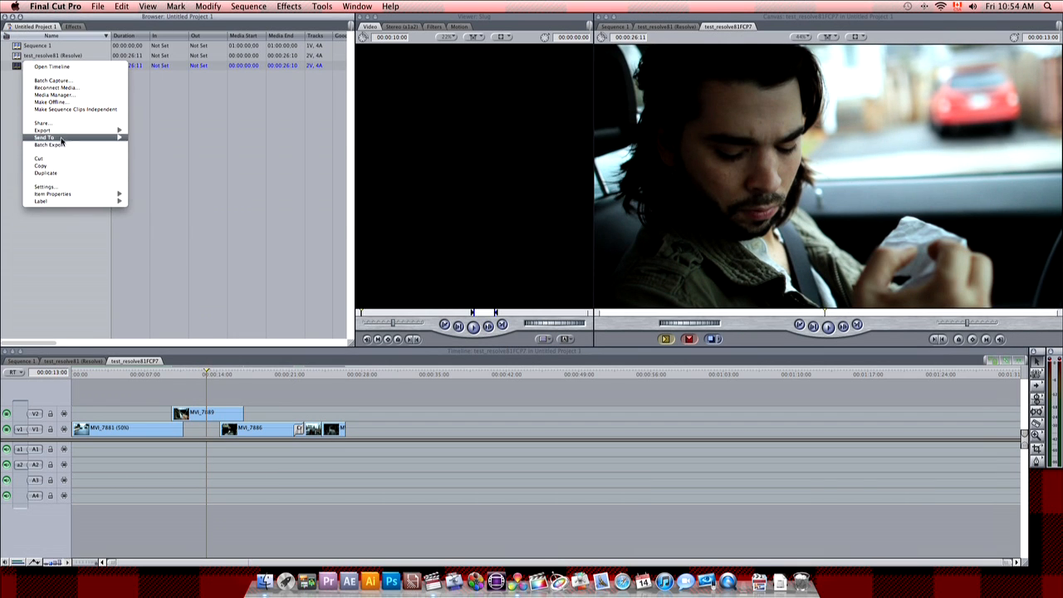
mouse_move(65, 133)
click(151, 229)
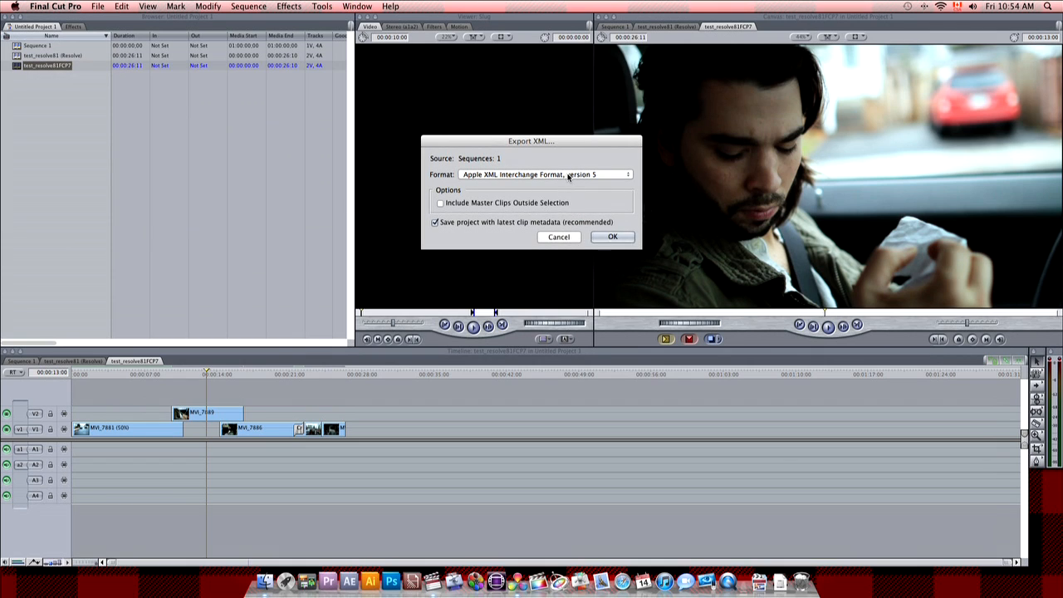
click(613, 238)
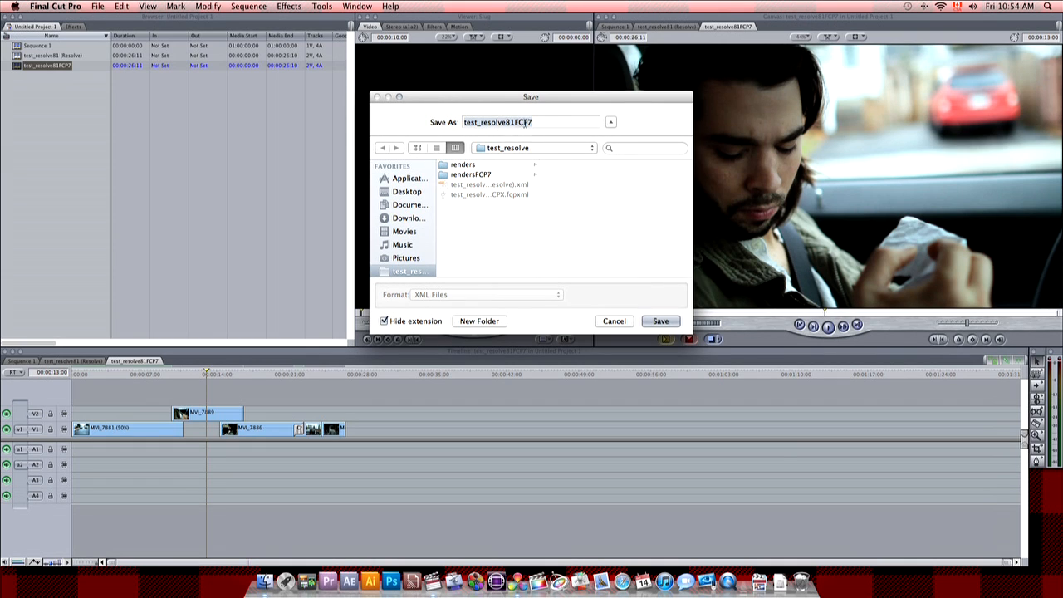
click(535, 122)
text(_)
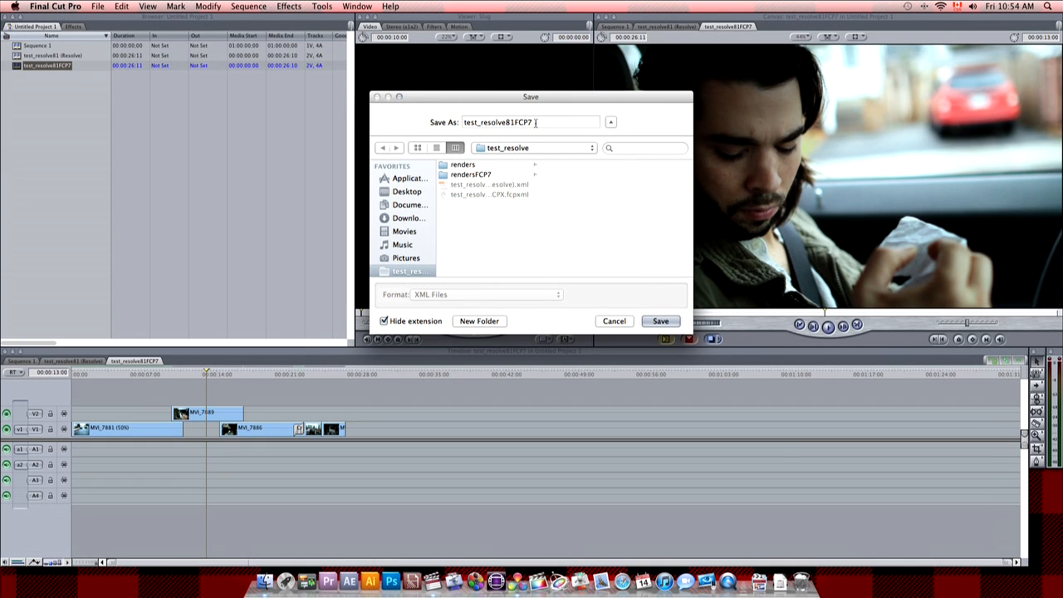
text(V5)
click(659, 321)
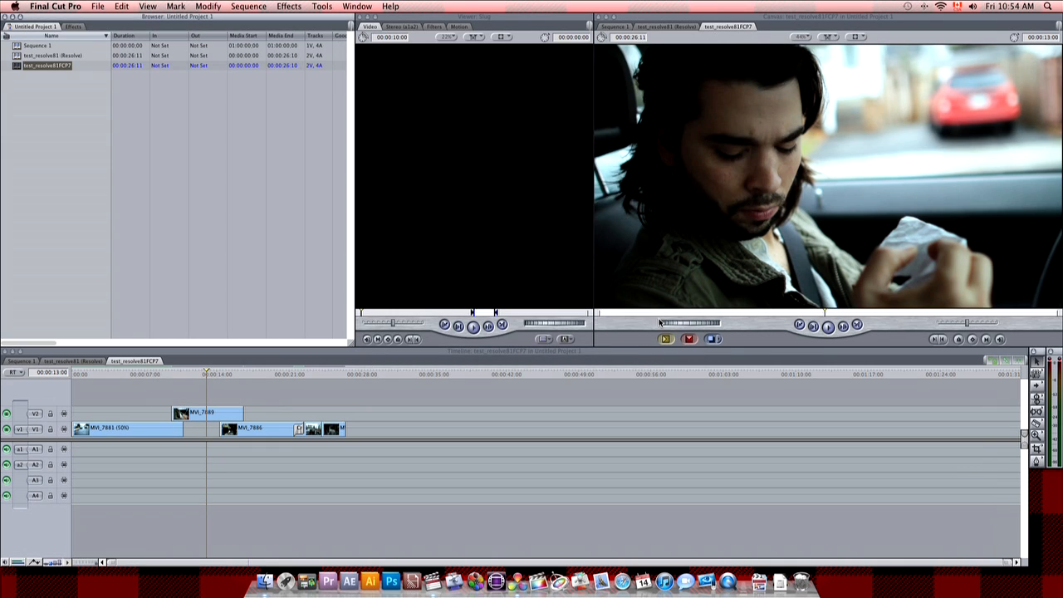
Quit Final Cut Pro, switch to DaVinci Resolve and load test_resolve81FCP7_V5 as session test_resolve81FCP7 with the default import options
key(super+q)
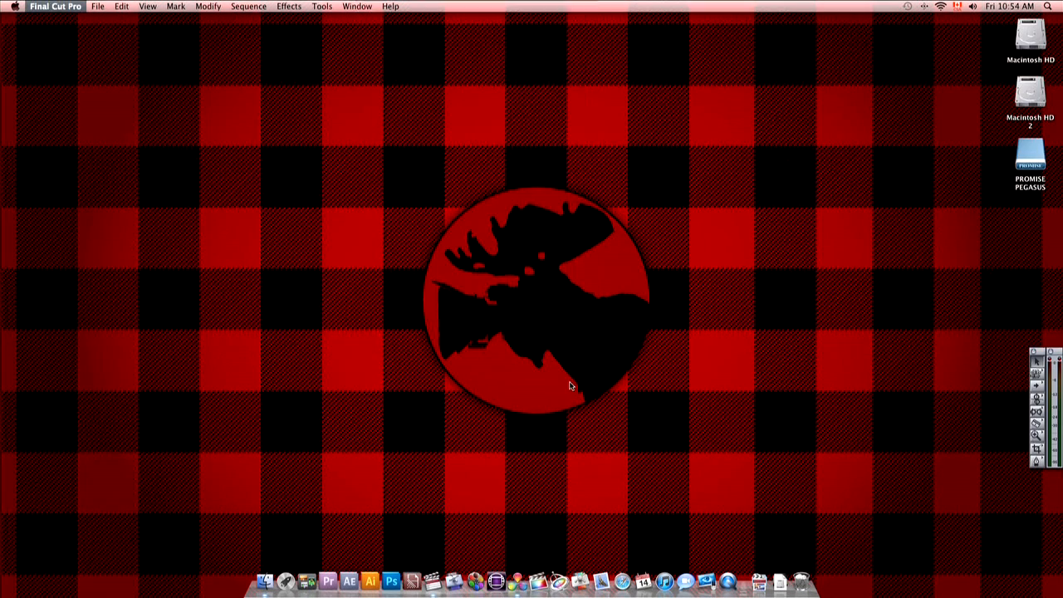
click(517, 581)
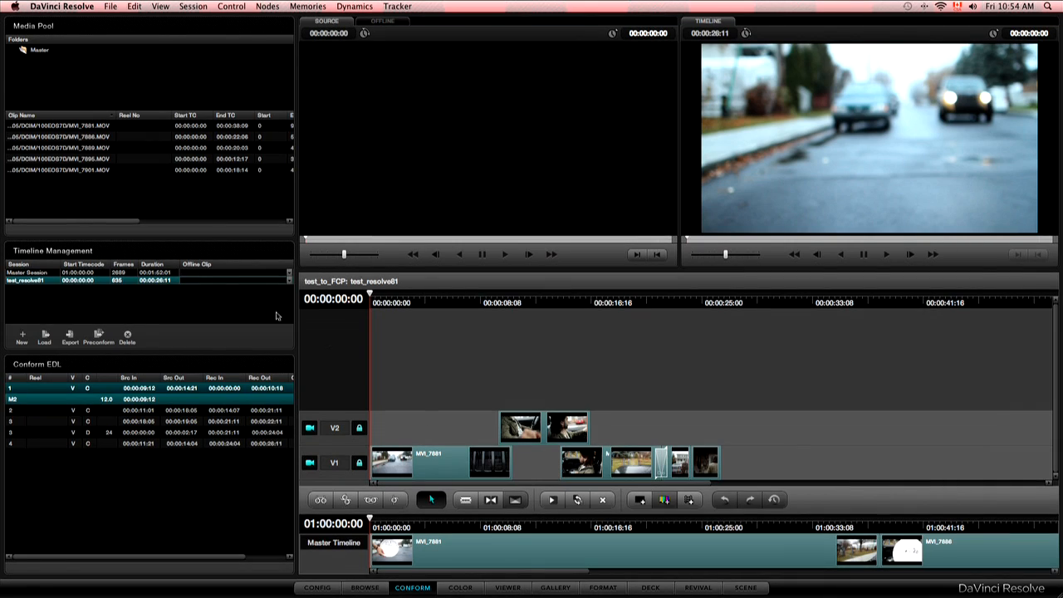
click(46, 335)
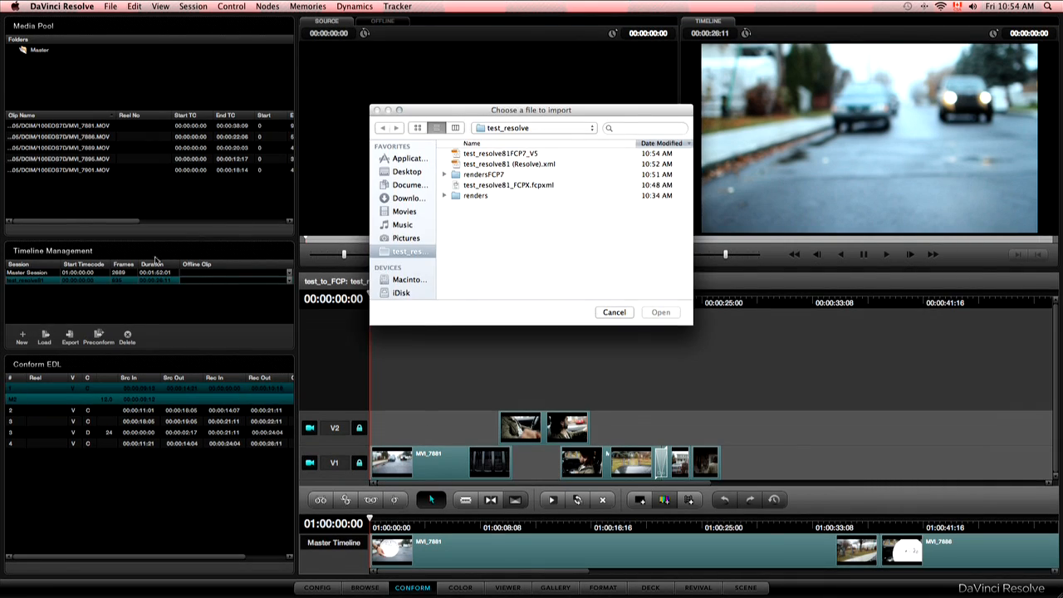
double_click(497, 155)
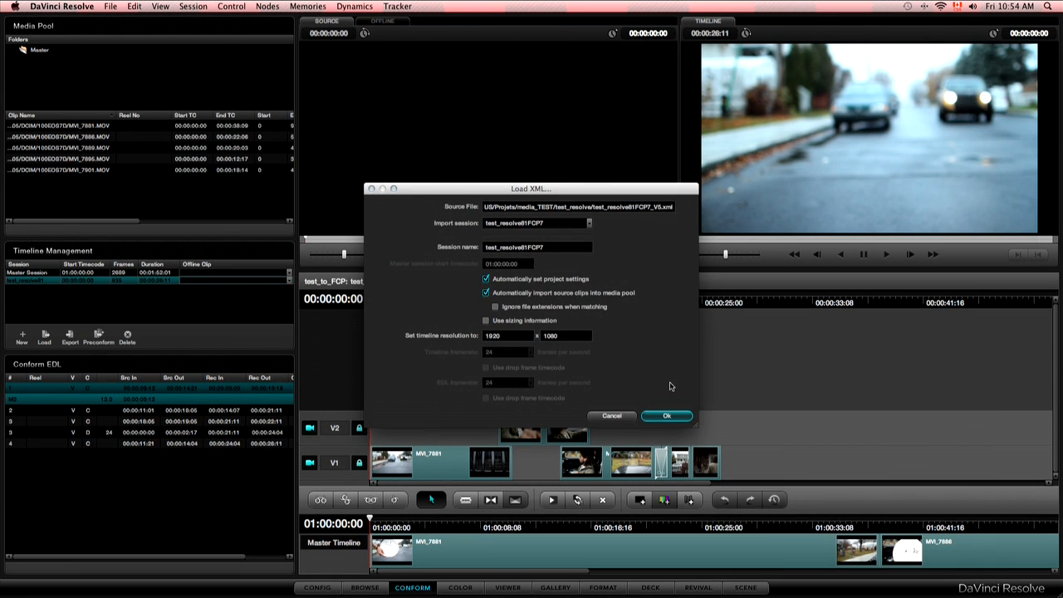
click(670, 413)
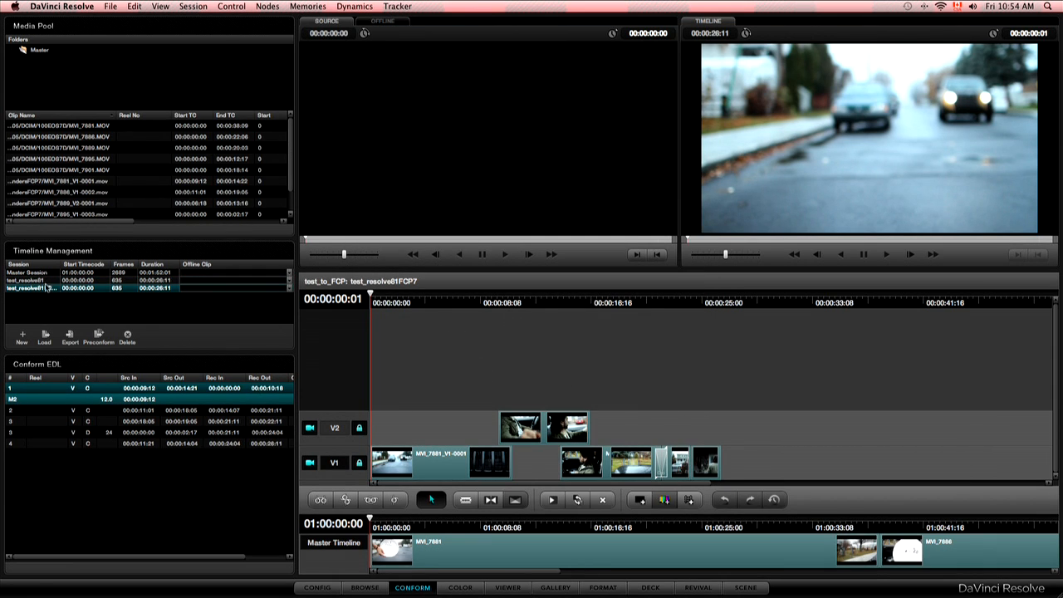
Scrub through the loaded test_resolve81FCP7 timeline up to the last clip to check the conformed shots
drag(478, 414, 497, 405)
drag(509, 309, 519, 348)
drag(595, 349, 705, 364)
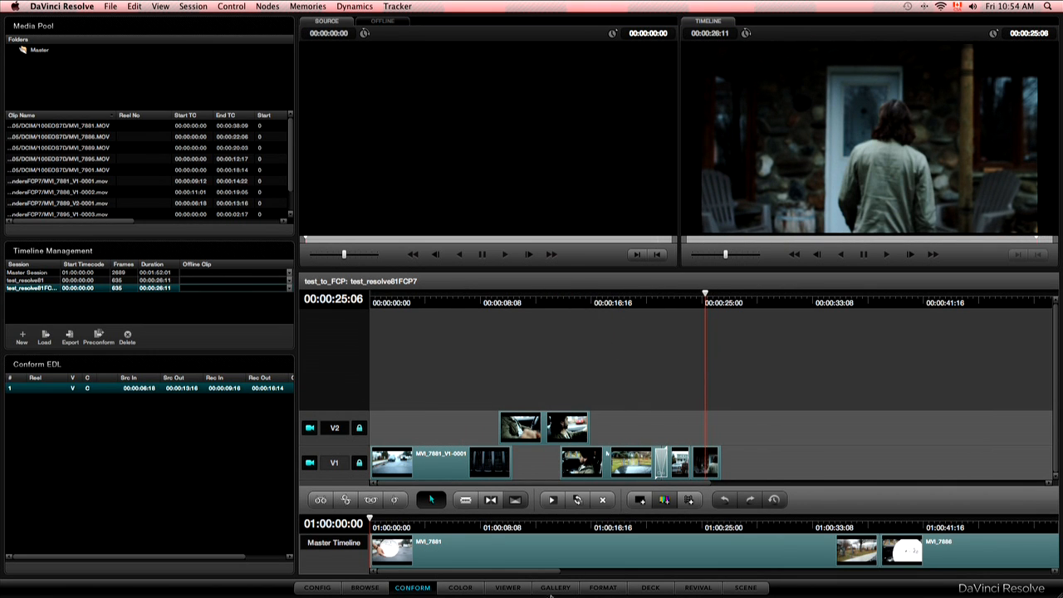
Grade the first clip on the Color page towards yellow, with lift blue at -0.10 and gain red 1.08, green 0.99, blue 0.84
click(458, 588)
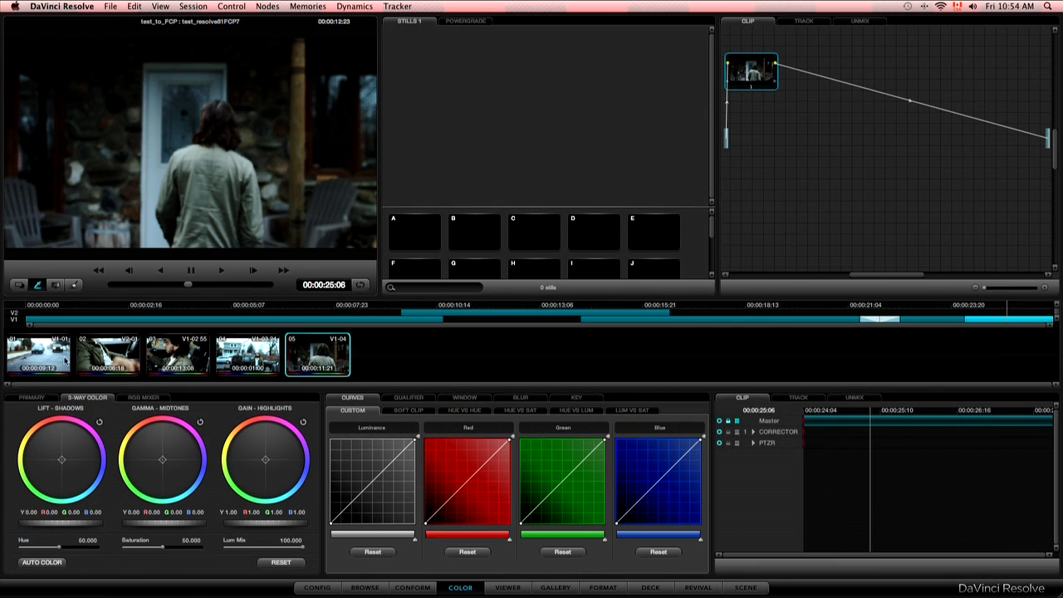
click(50, 361)
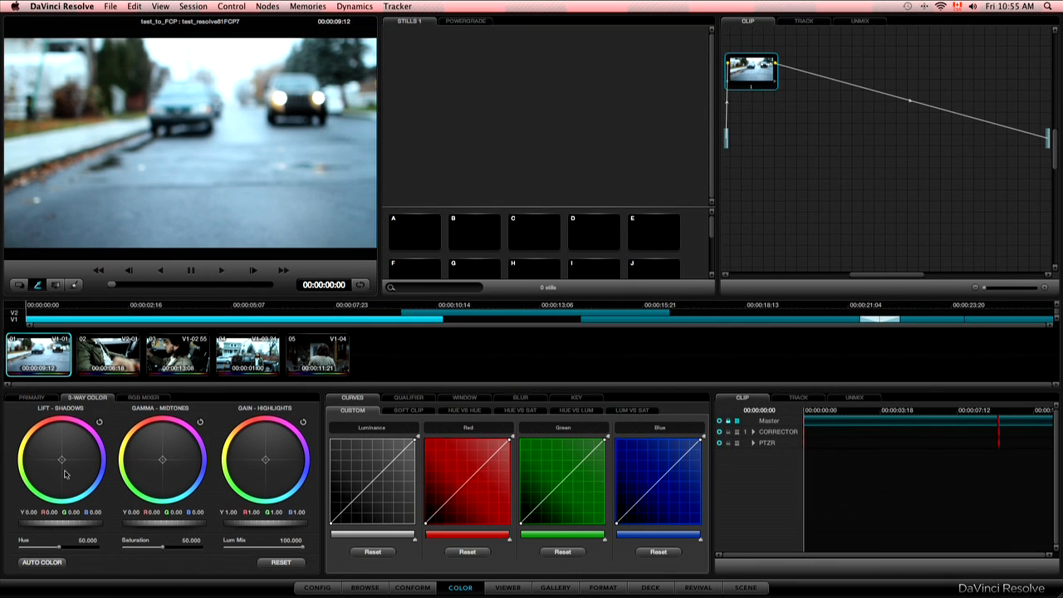
drag(61, 462, 4, 452)
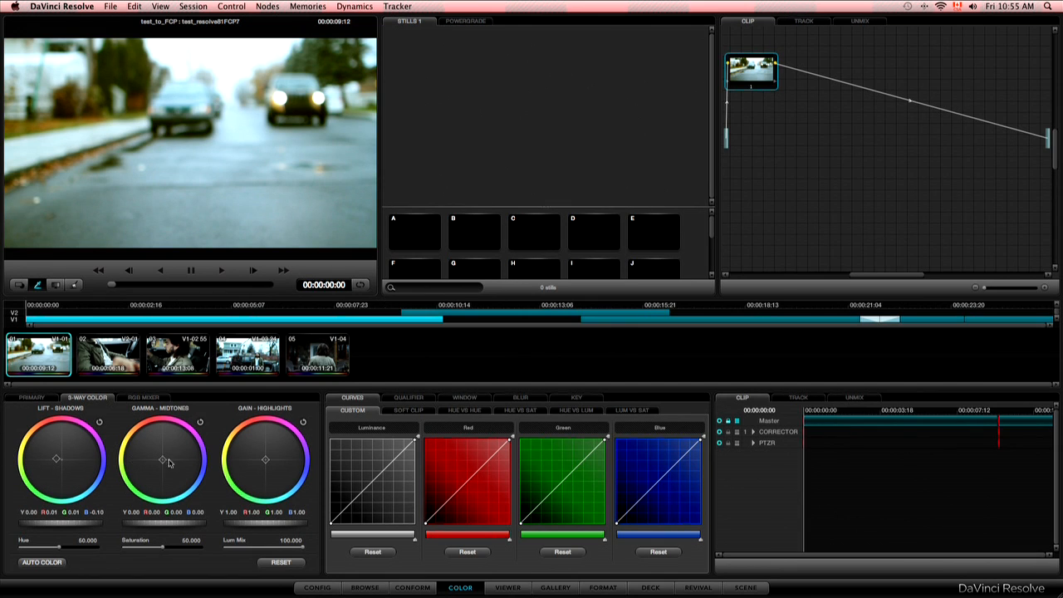
drag(268, 464, 237, 445)
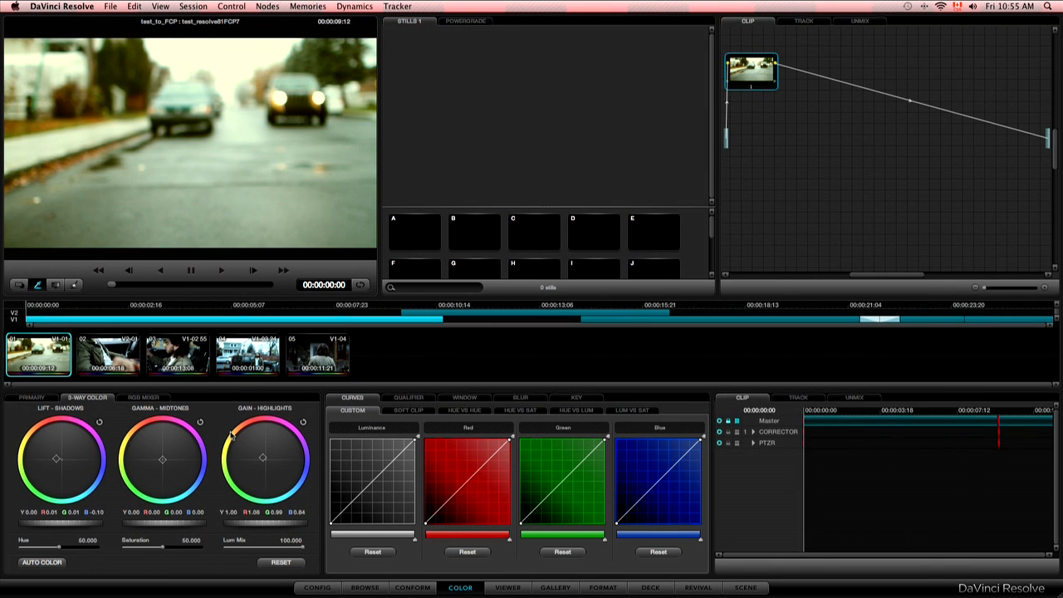
Apply the first clip's yellow grade to clips 02 to 05 in the session
click(111, 349)
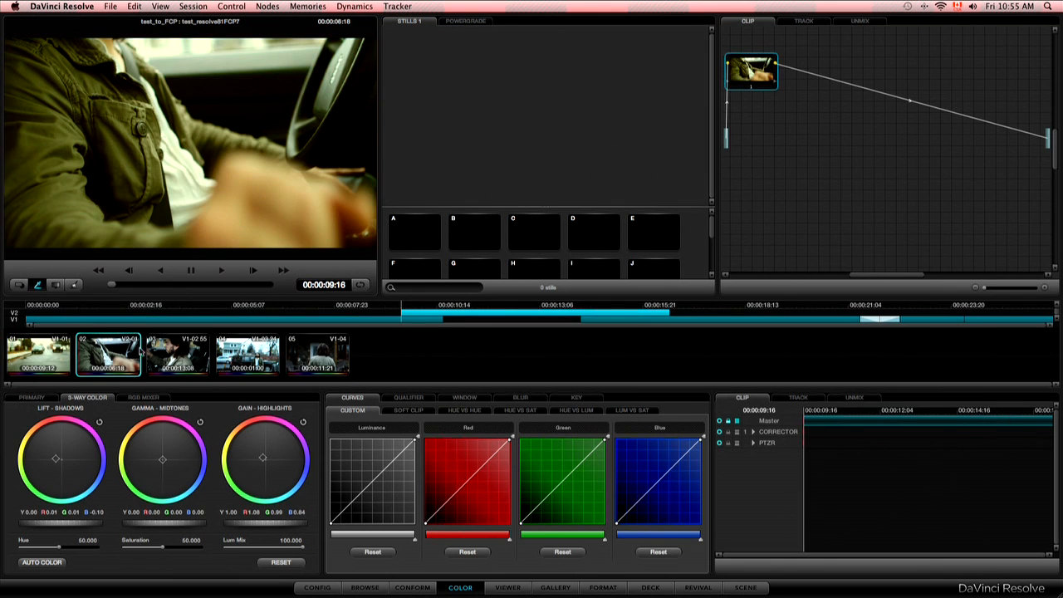
click(161, 352)
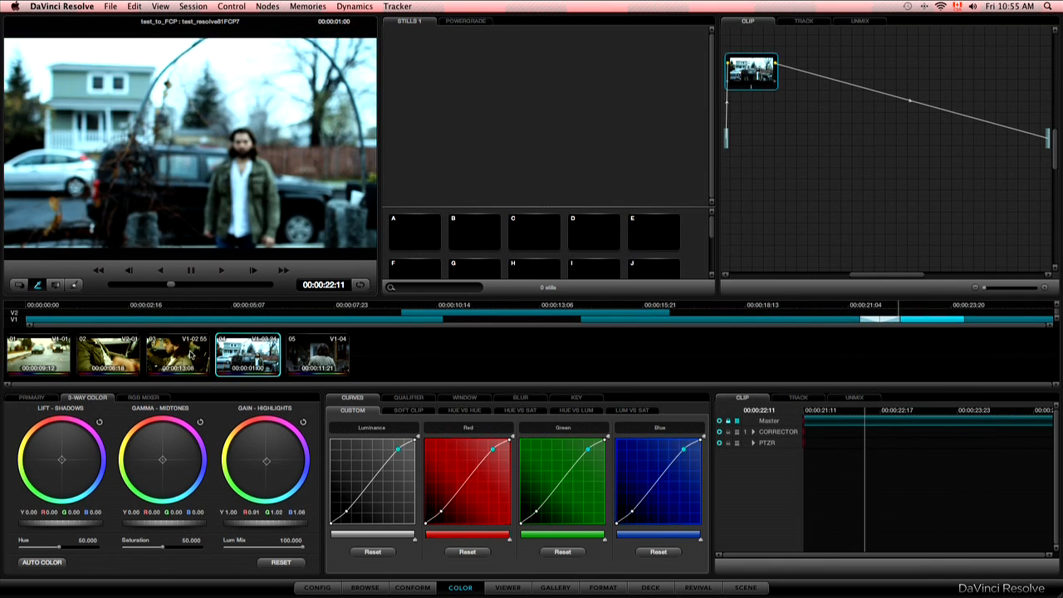
middle_click(254, 356)
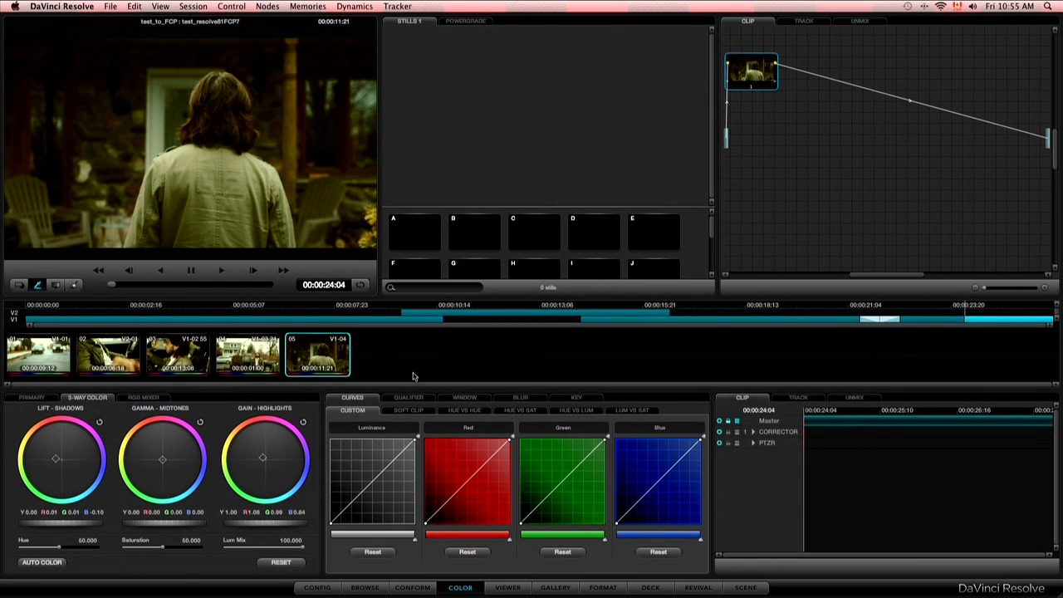
Render all session clips with the FCP XML Round-Trip setup, changing the destination folder to rendersFCP7_V5
key(super+r)
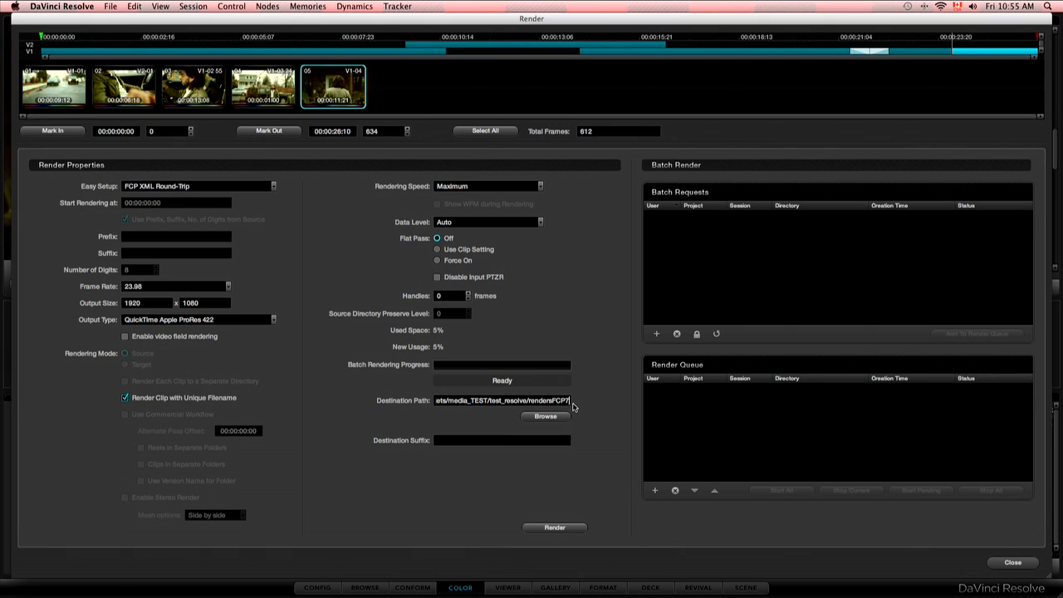
text(_V5)
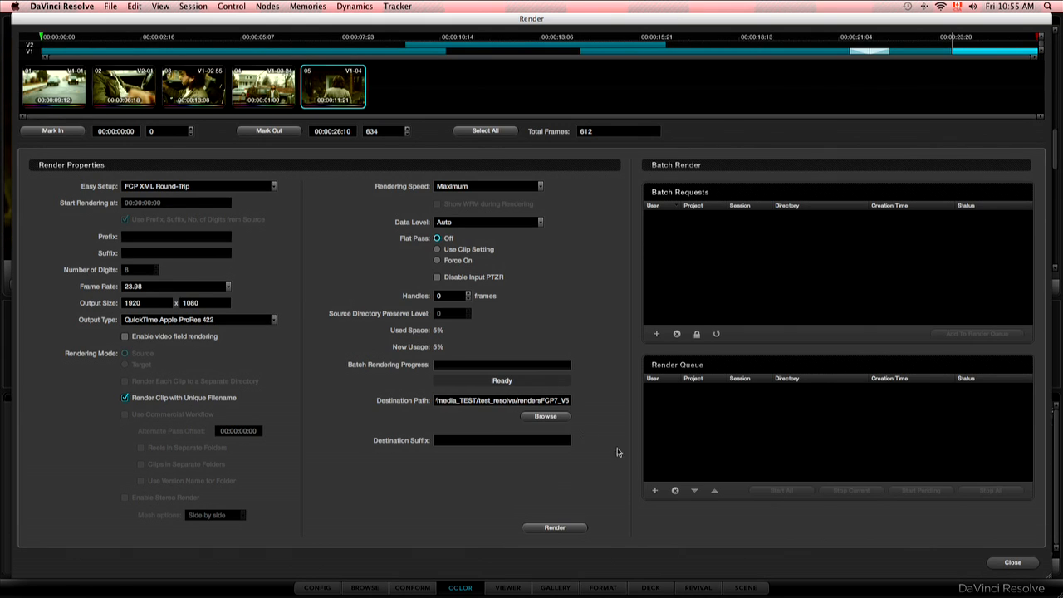
click(554, 527)
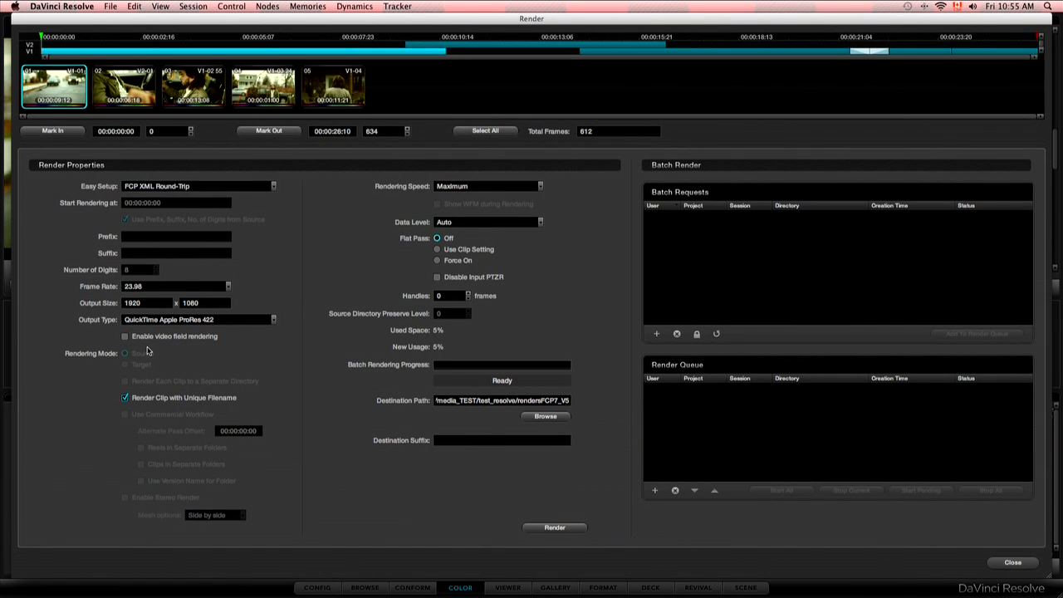
click(1012, 562)
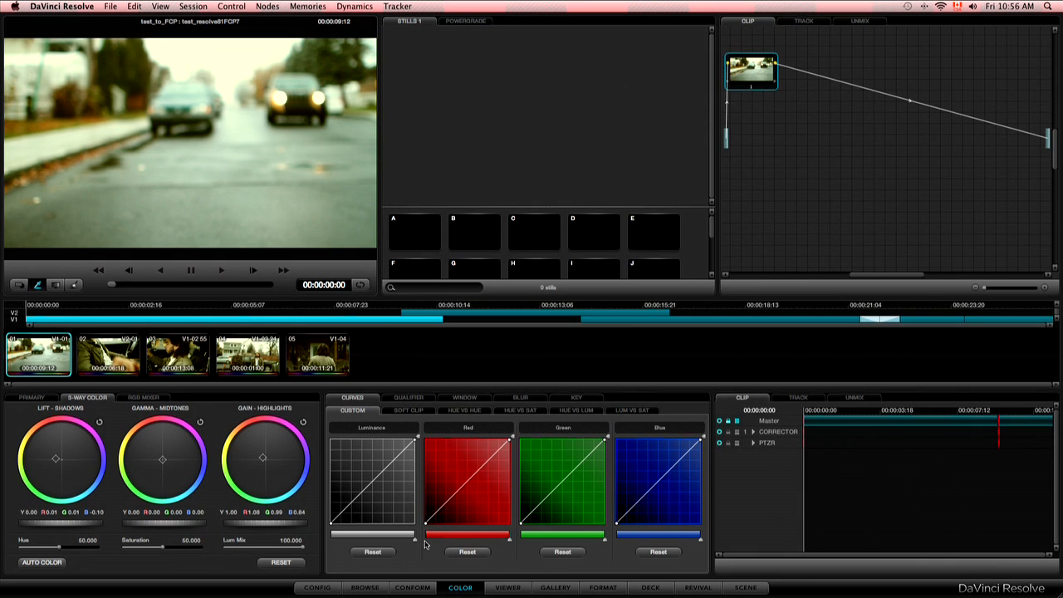
Export the test_resolve81FCP7 session to the test_resolve folder in FCP X XML format as test_resolve81FCP7 (Resolve).fcpxml
click(413, 587)
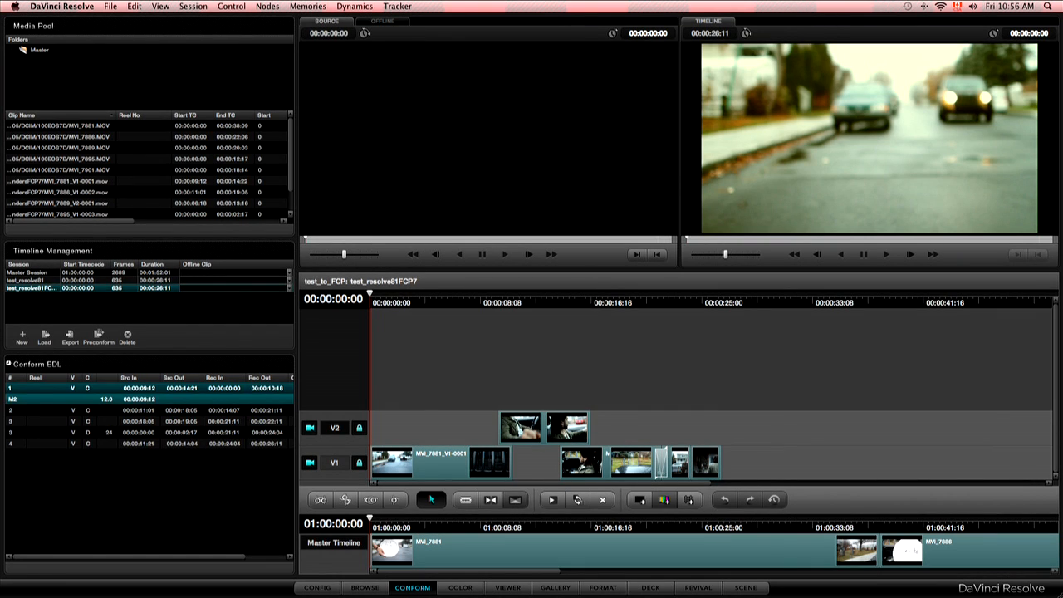
click(71, 336)
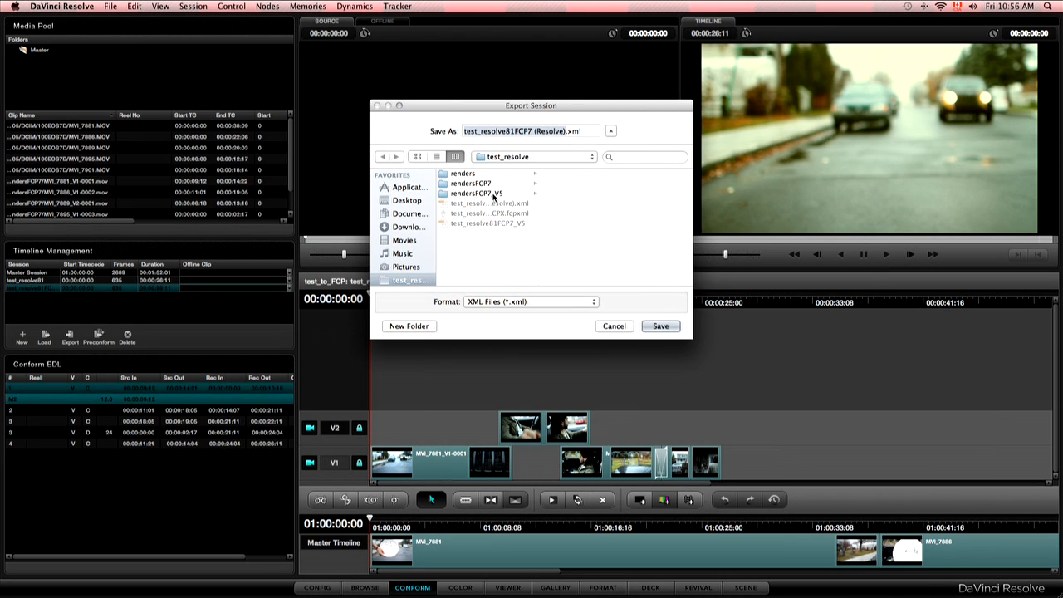
click(493, 303)
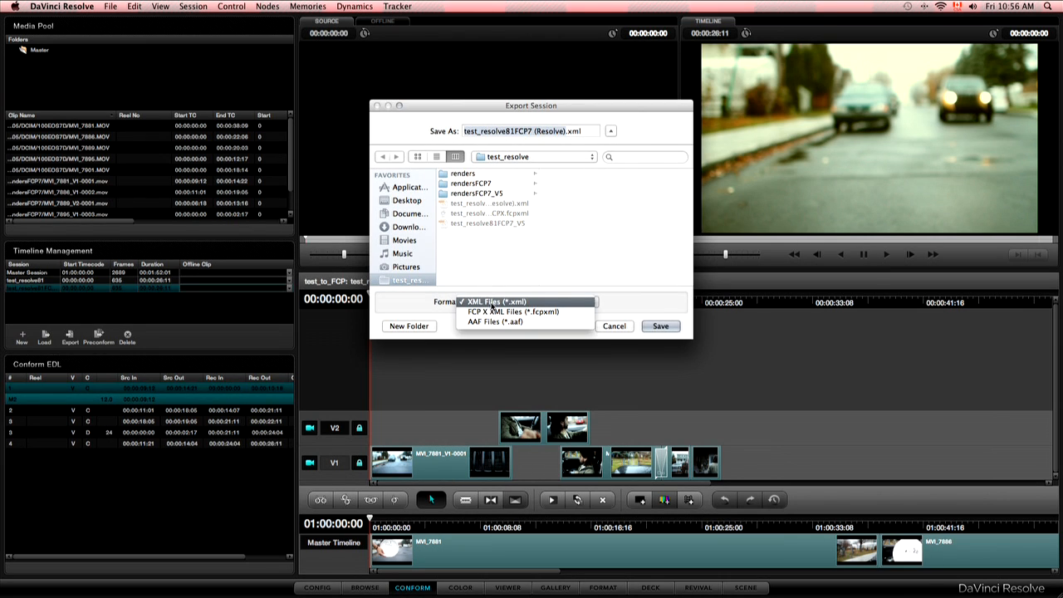
click(496, 313)
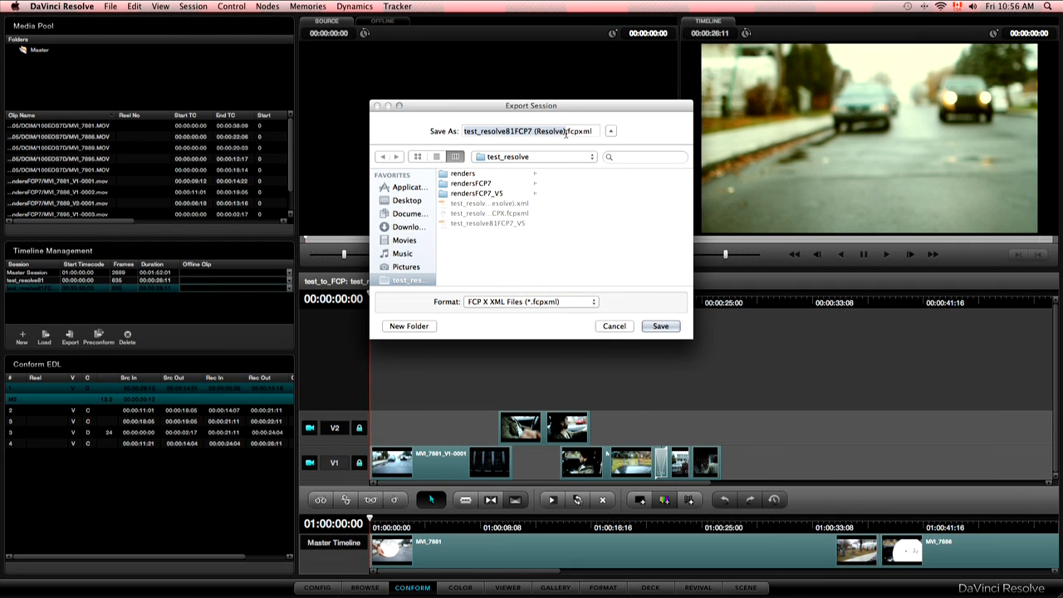
click(660, 326)
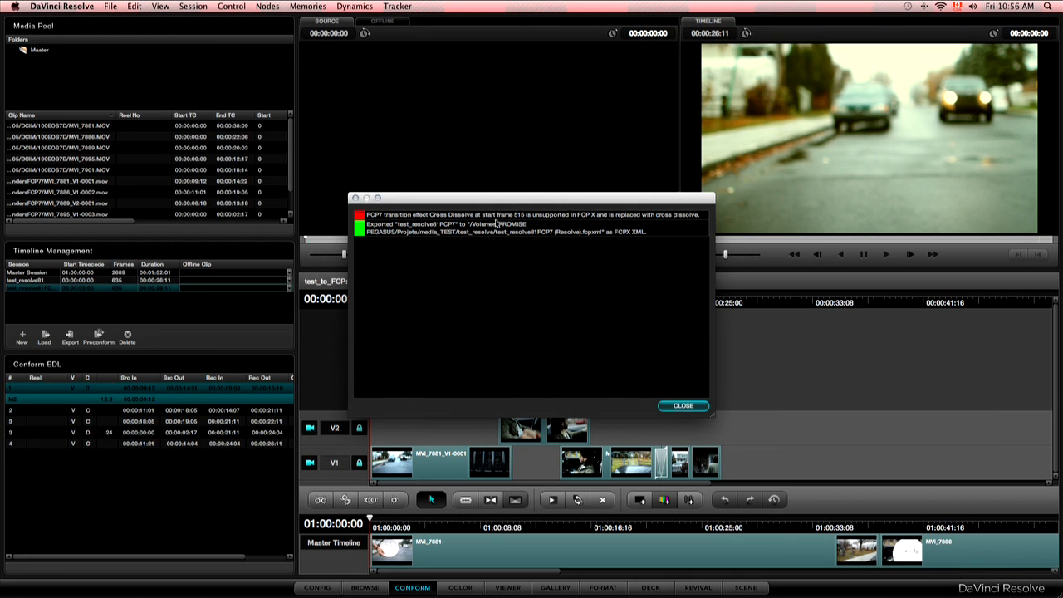
click(682, 406)
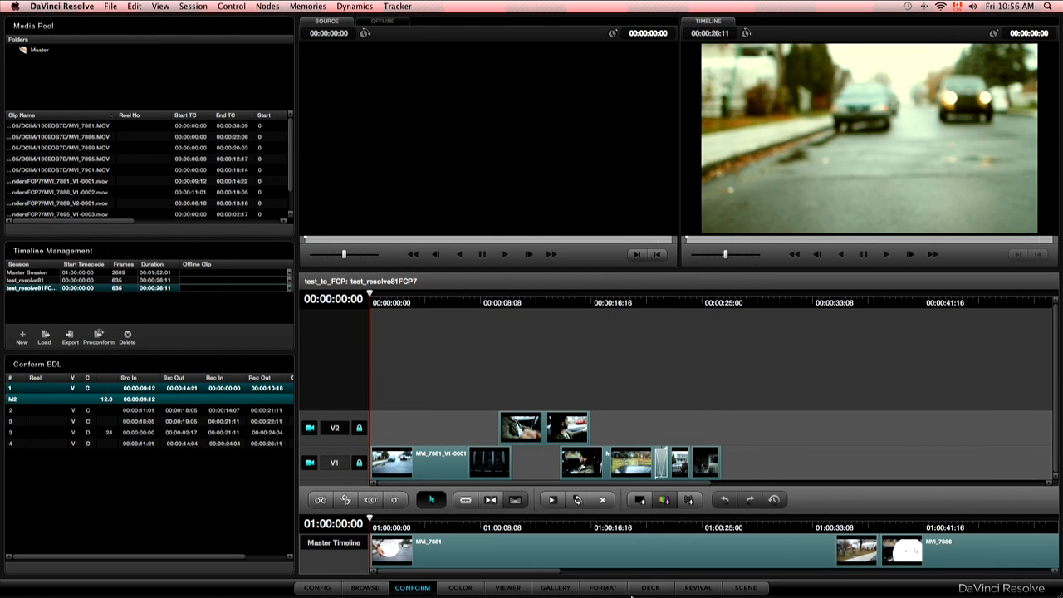
Switch to Final Cut Pro X and import test_resolve81FCP7 (Resolve).fcpxml with PROMISE PEGASUS as the storage location
key(super+h)
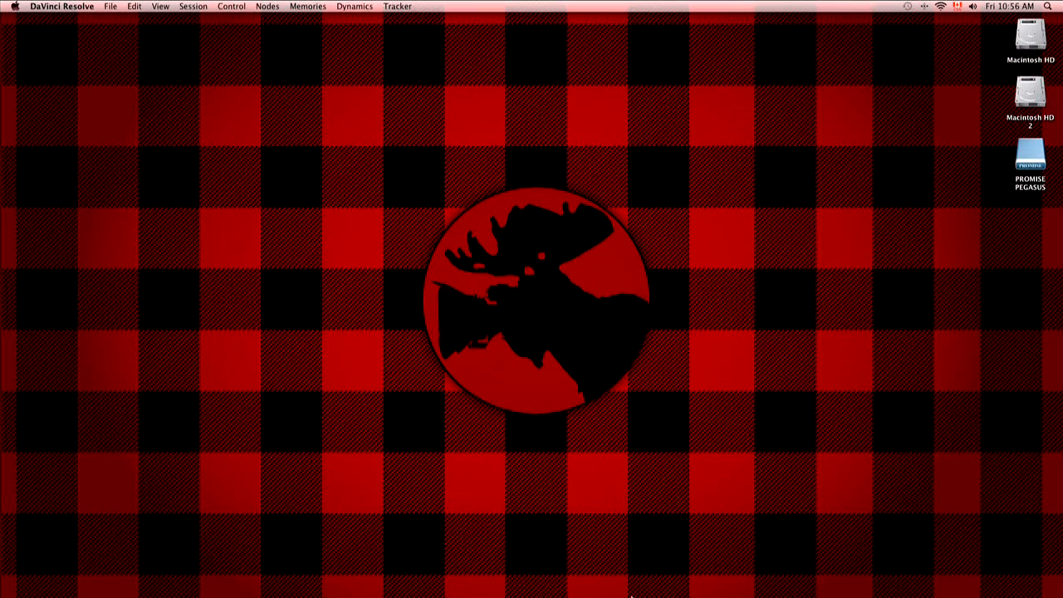
mouse_move(601, 591)
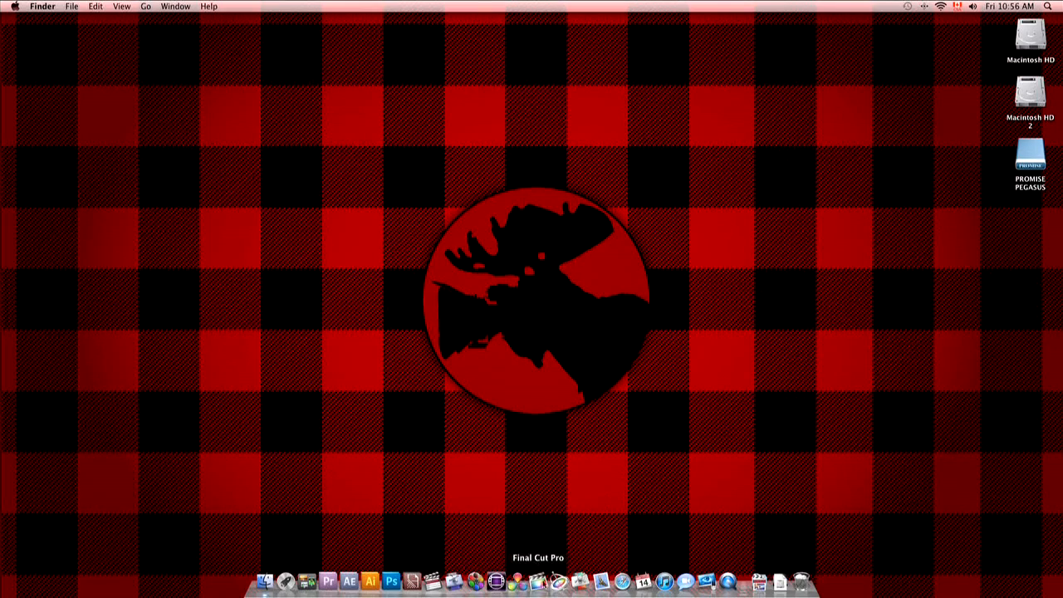
click(538, 581)
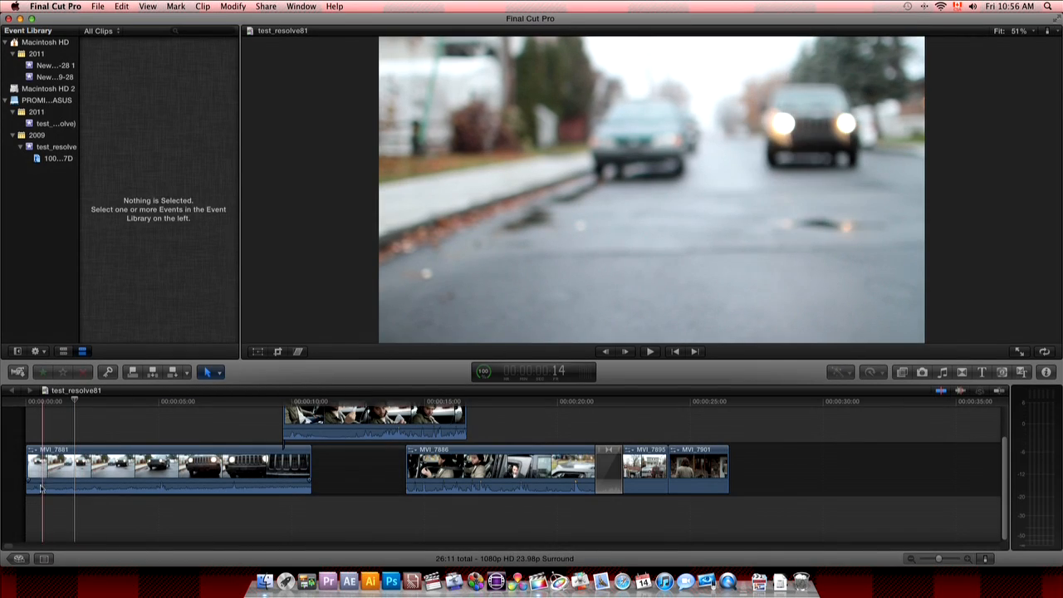
click(18, 560)
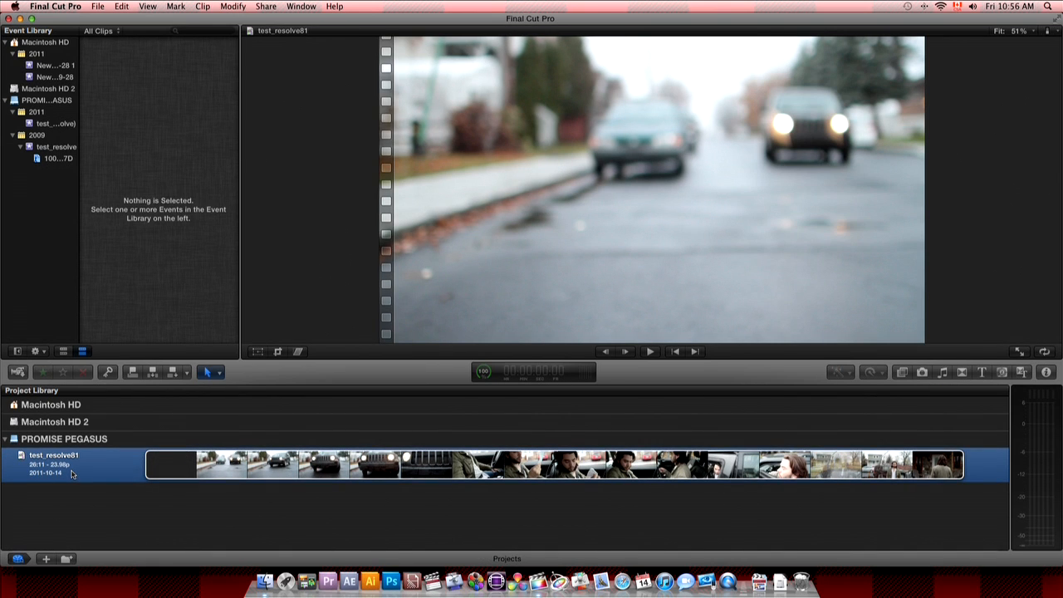
click(95, 6)
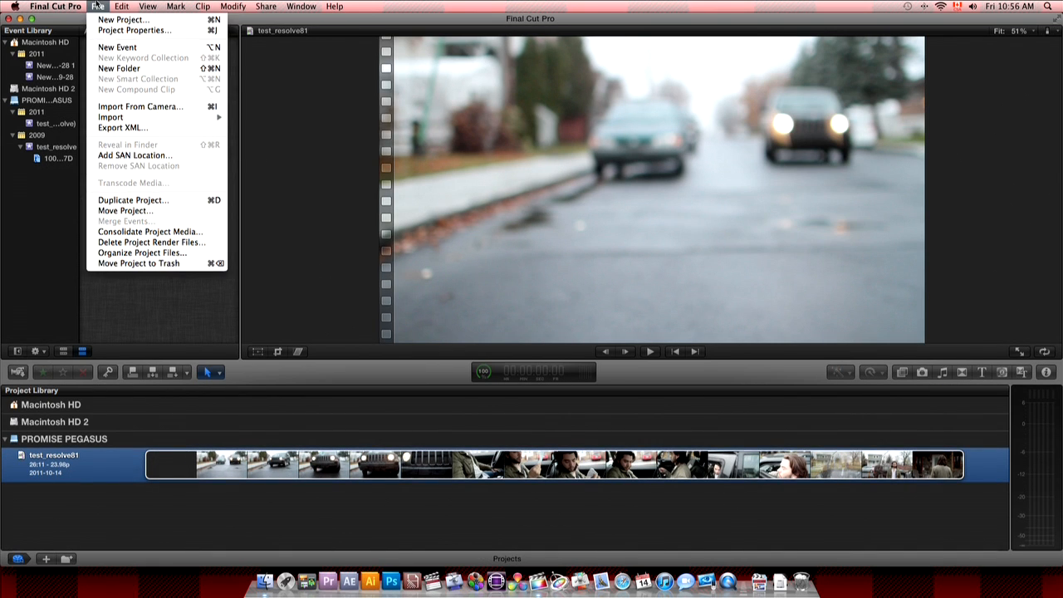
mouse_move(125, 117)
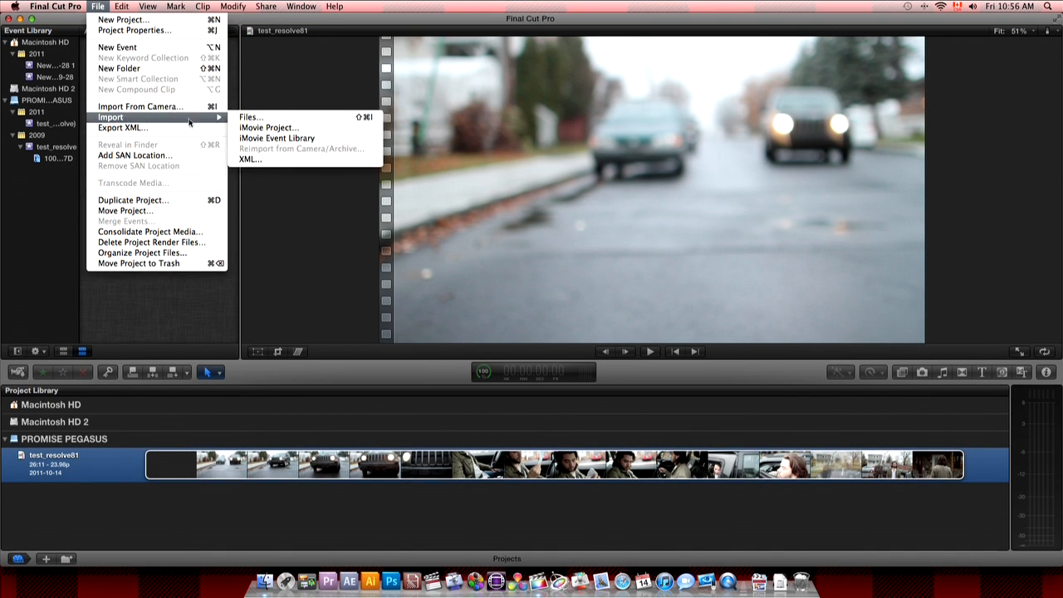
click(265, 158)
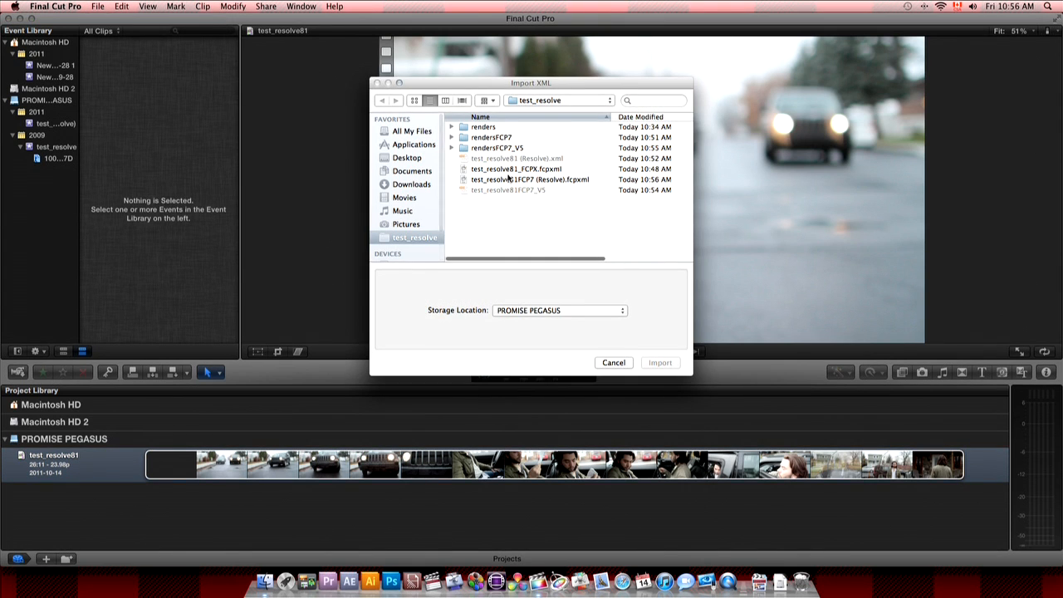
click(508, 179)
click(661, 363)
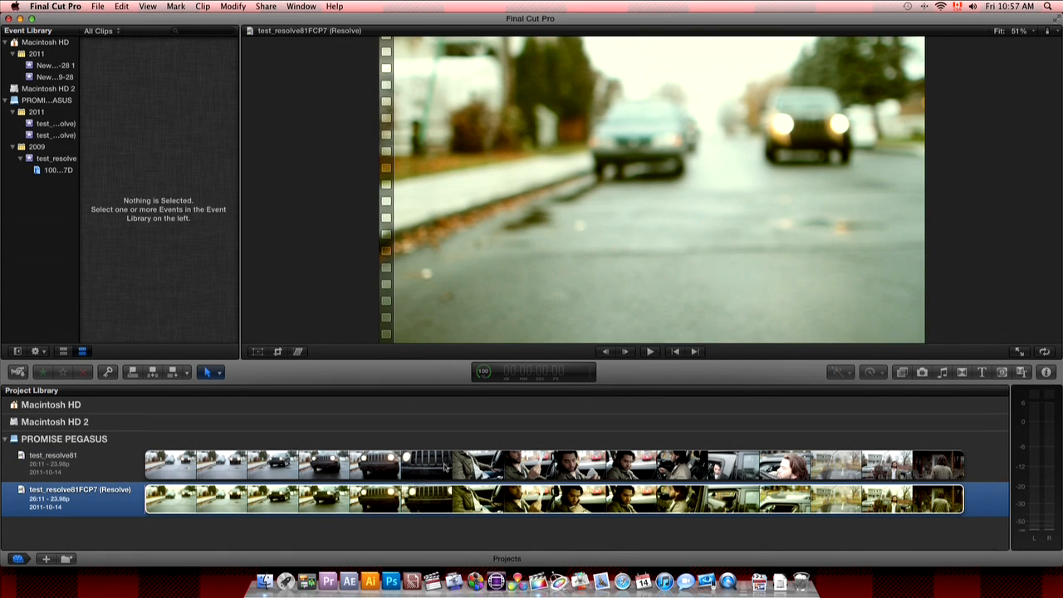
Open the imported test_resolve81FCP7 (Resolve) project, play back its timeline to check the regraded clips, and hide Final Cut Pro
double_click(320, 499)
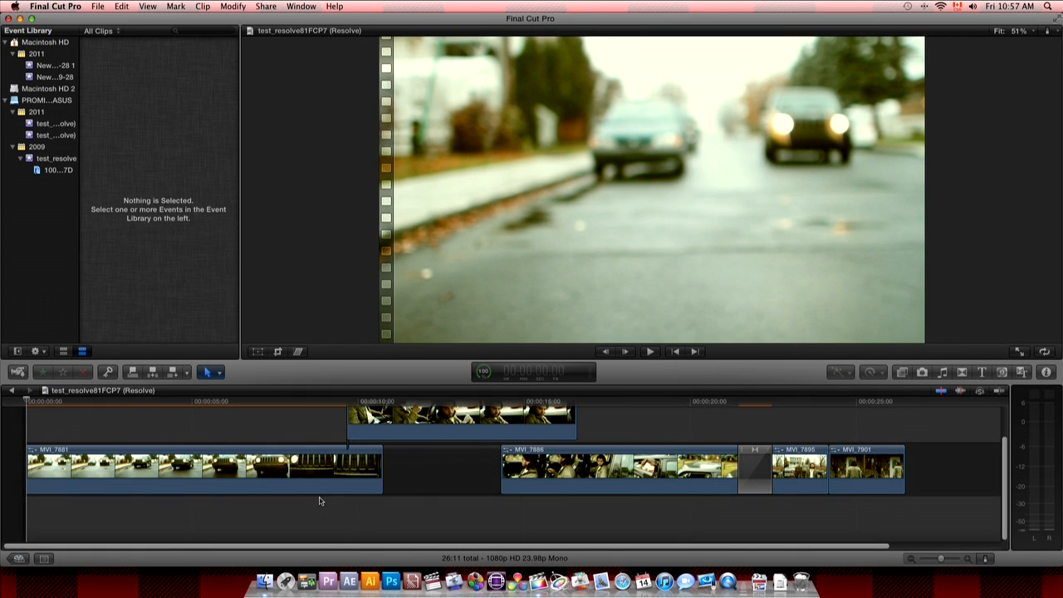
click(306, 449)
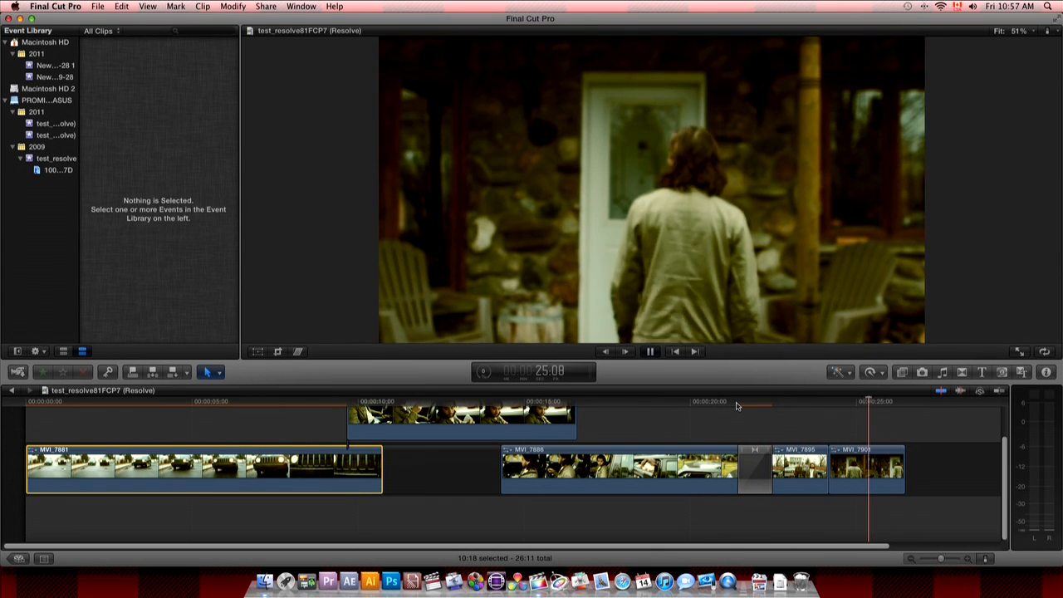
key(space)
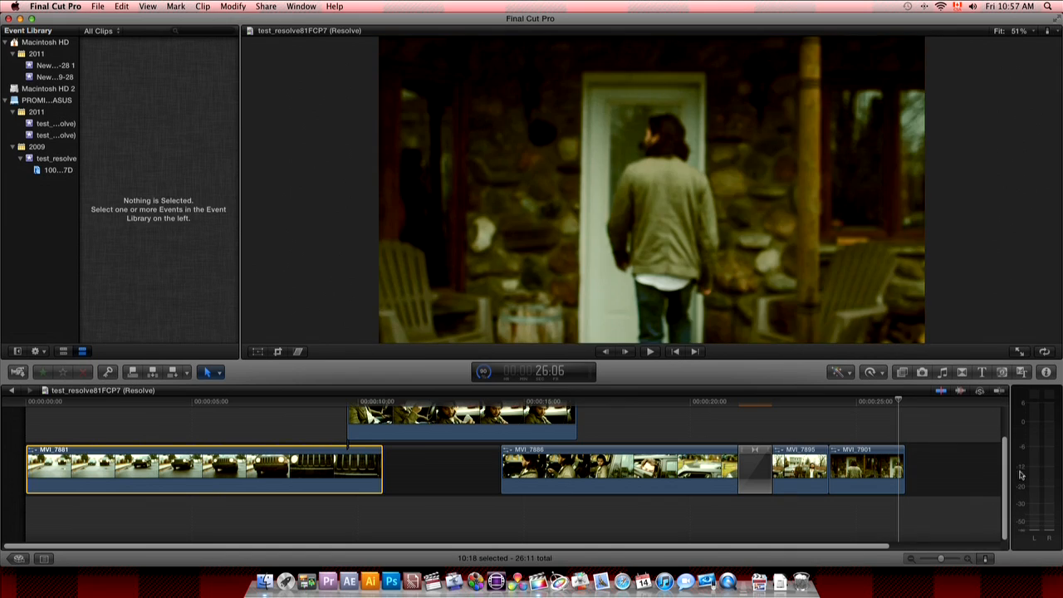
drag(1005, 475, 1005, 455)
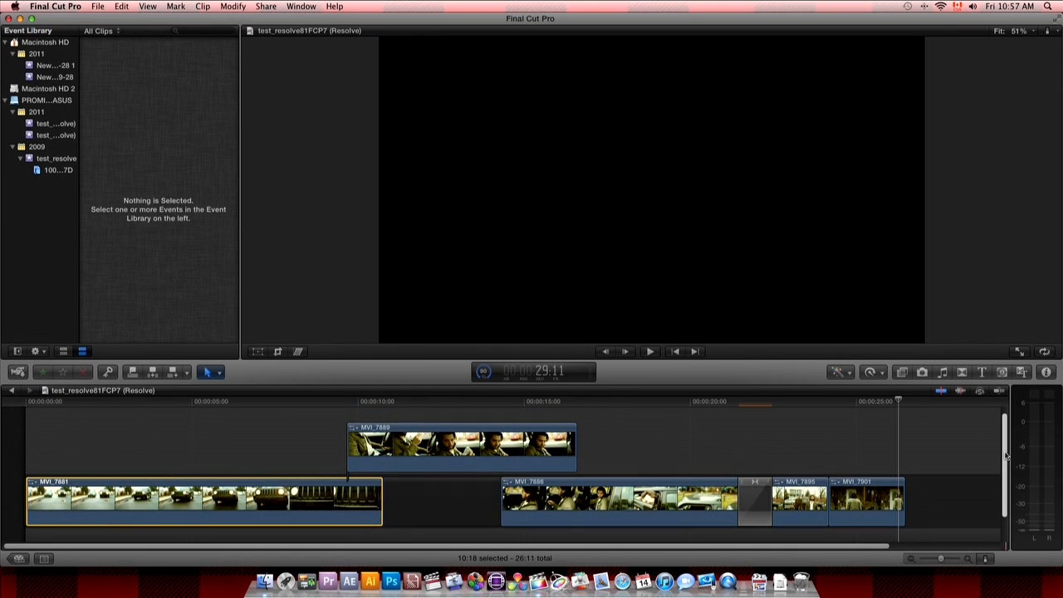
key(super+h)
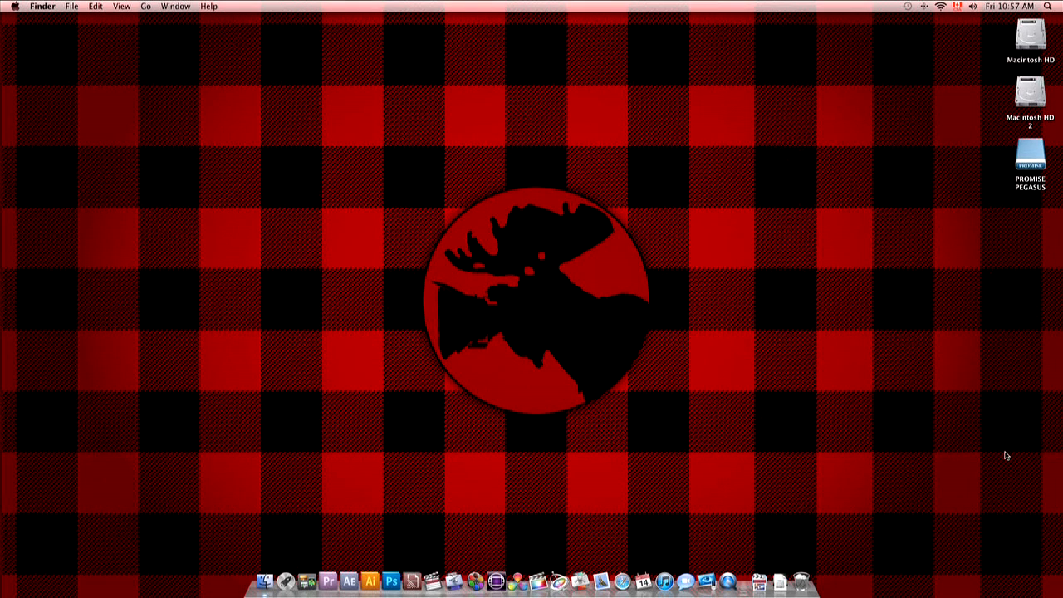